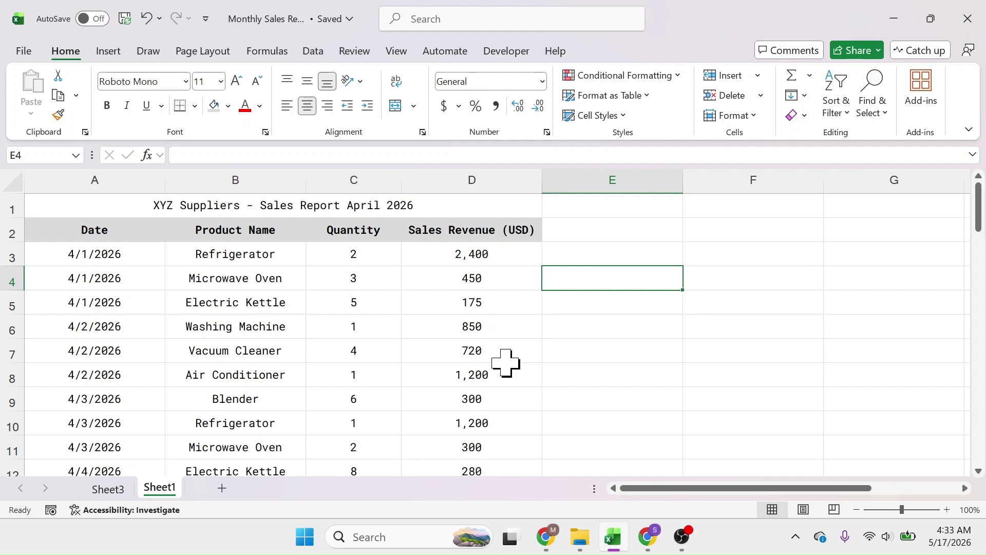
Look at the product-wise pivot report on Sheet3, and return to the sales data on Sheet1.
click(108, 489)
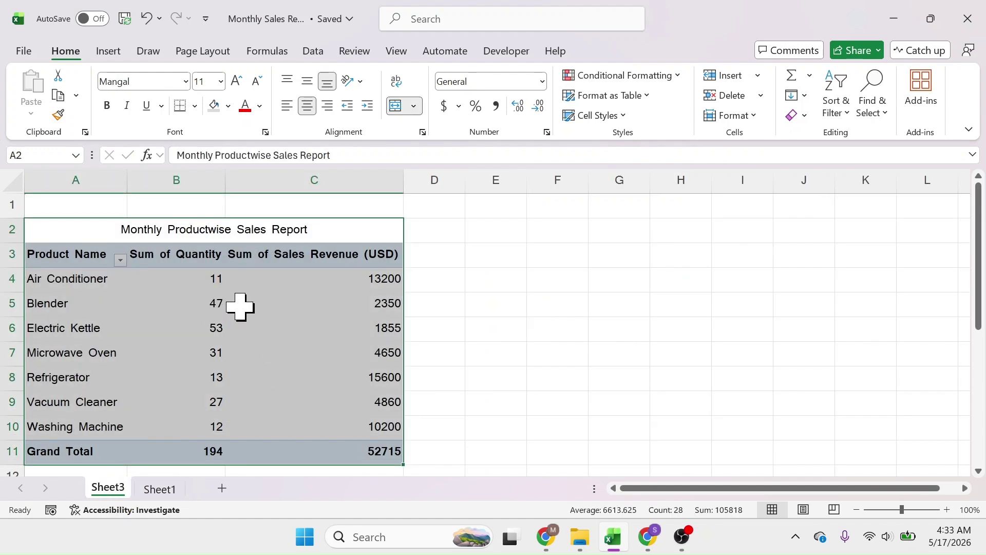
click(205, 311)
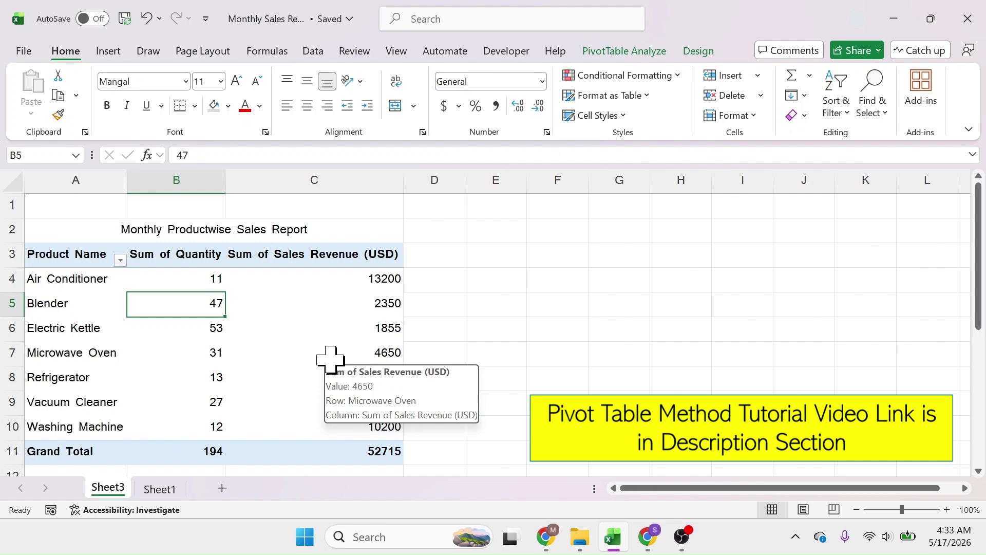
click(161, 489)
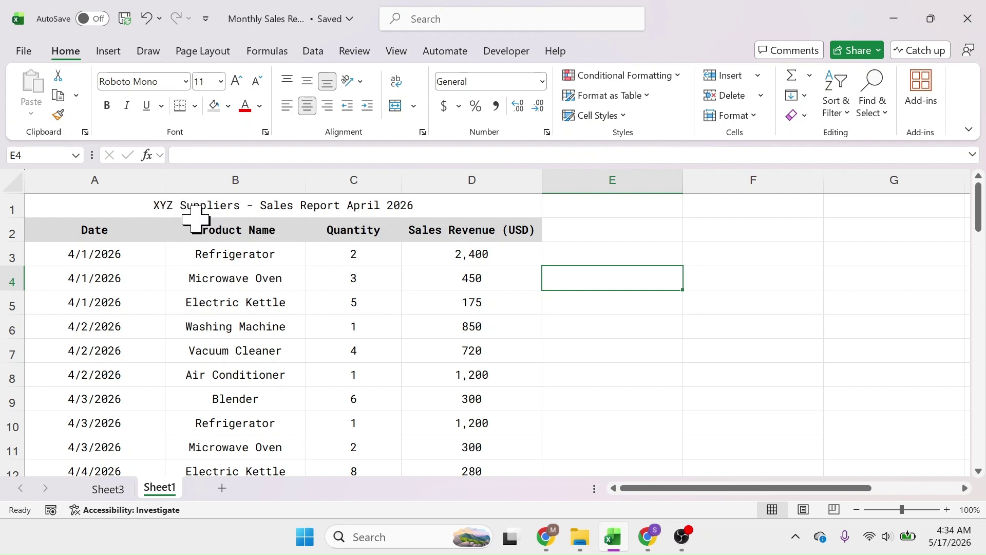
Examine the sales data's columns and the repeated Refrigerator entries under Product Name.
click(130, 179)
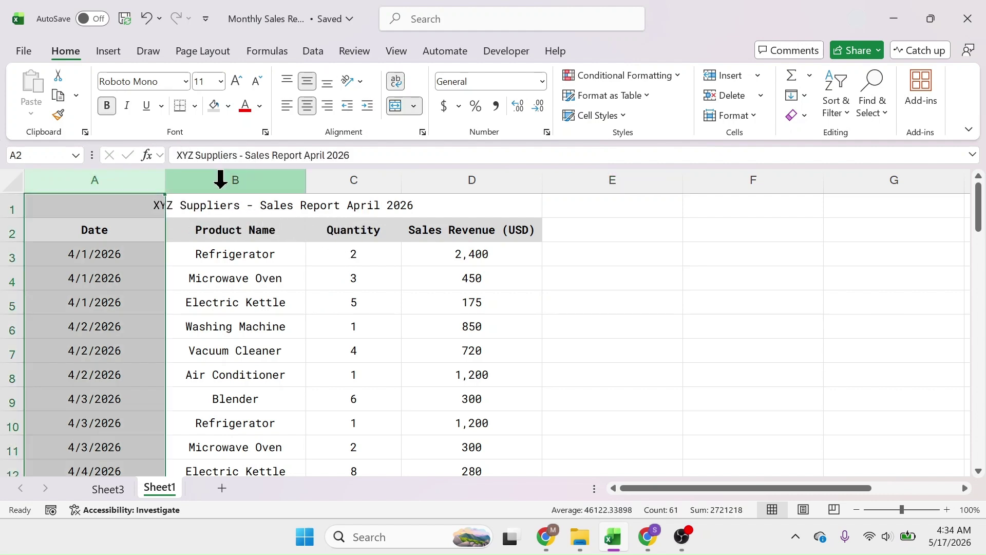
click(198, 180)
click(356, 175)
click(455, 177)
click(259, 180)
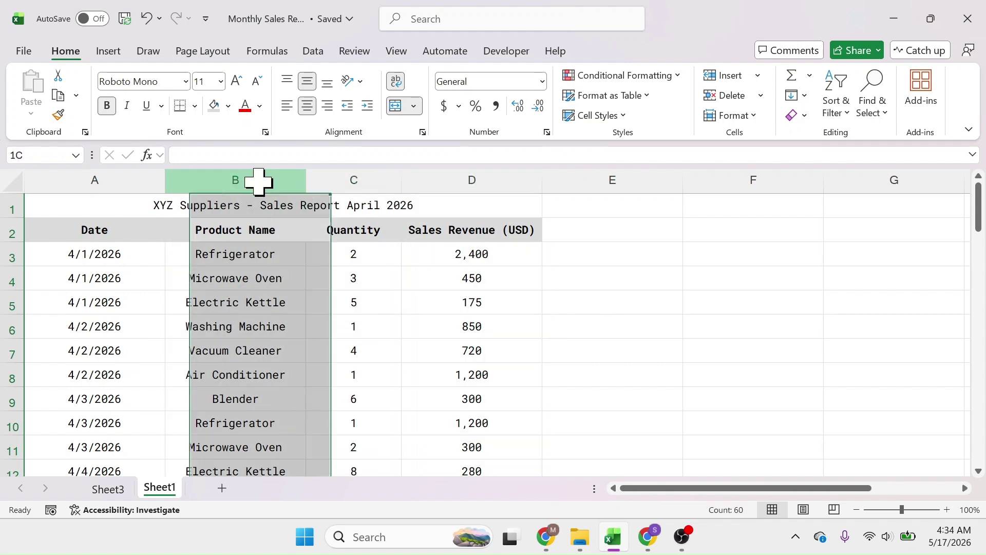
click(220, 250)
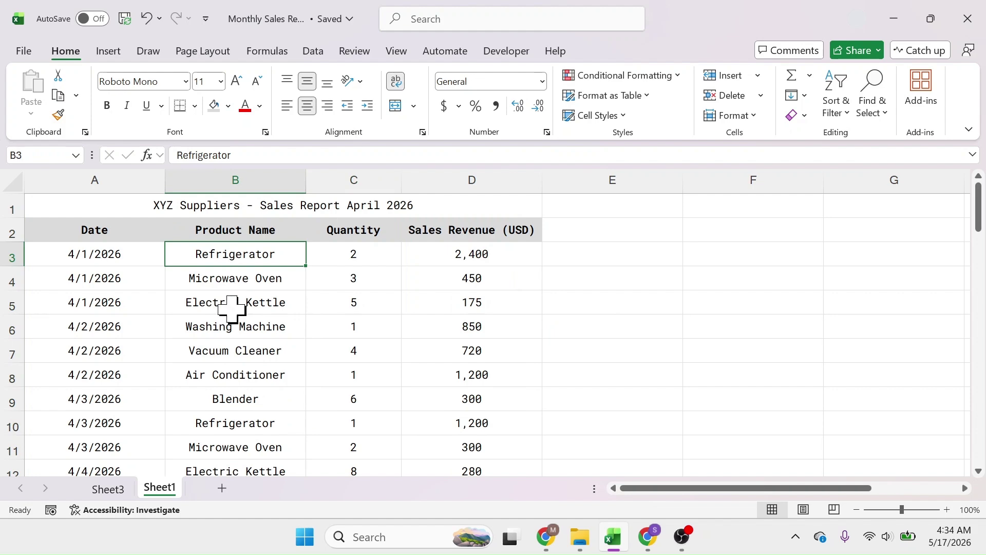
click(256, 429)
scroll(335, 407, down, 3)
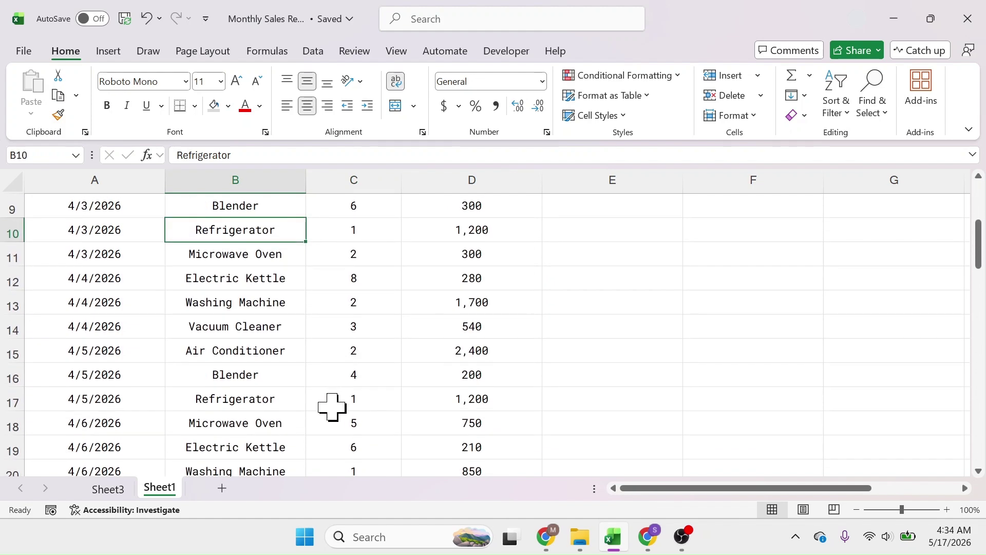
click(254, 403)
scroll(318, 385, down, 3)
click(260, 374)
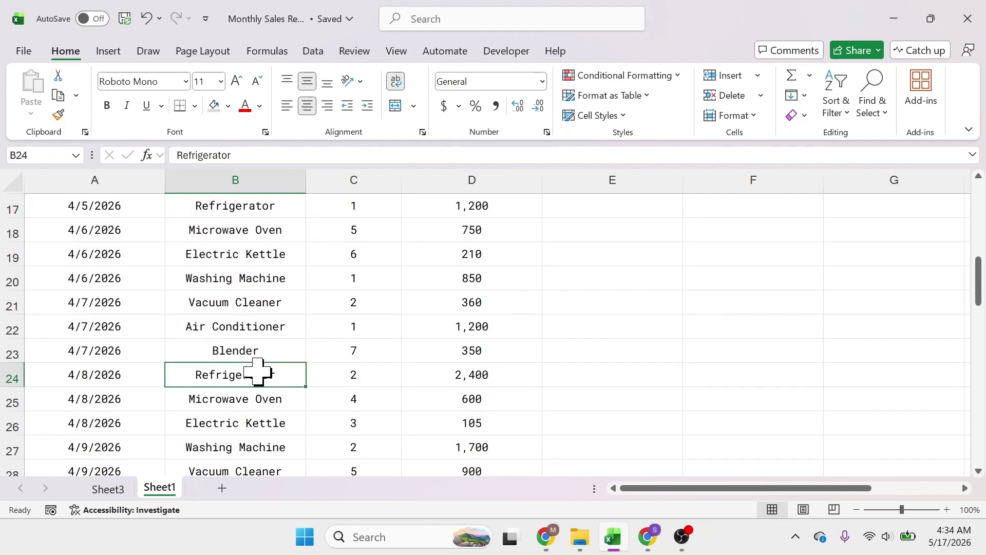
scroll(288, 333, up, 5)
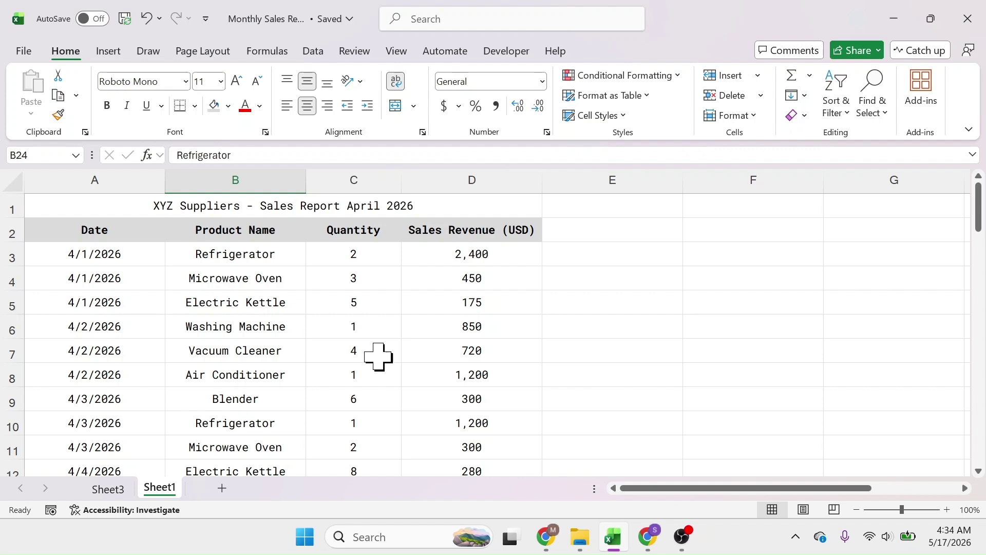
Copy the Product Name, Quantity and Sales Revenue (USD) headers from B2:D2 to the range starting at F2.
click(251, 229)
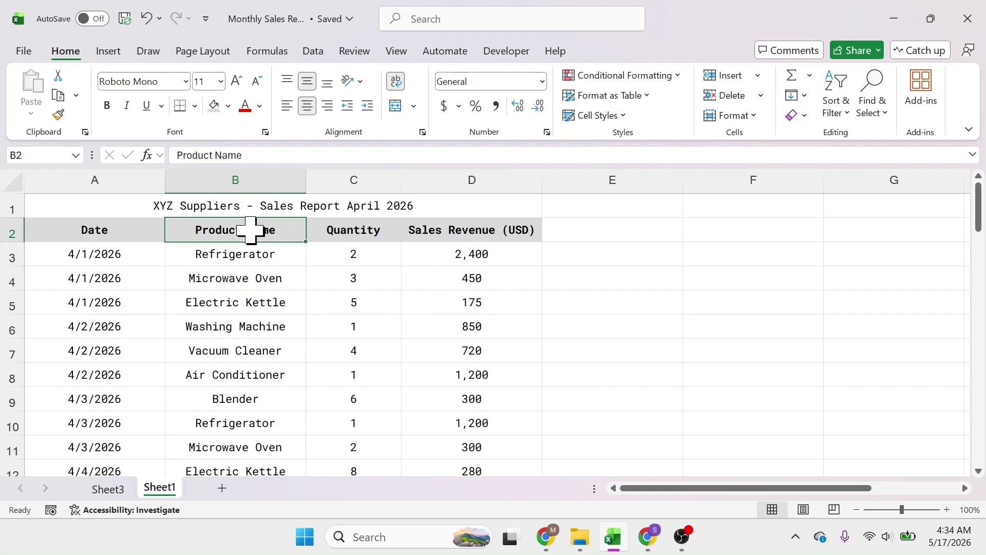
drag(293, 234, 452, 234)
key(ctrl+c)
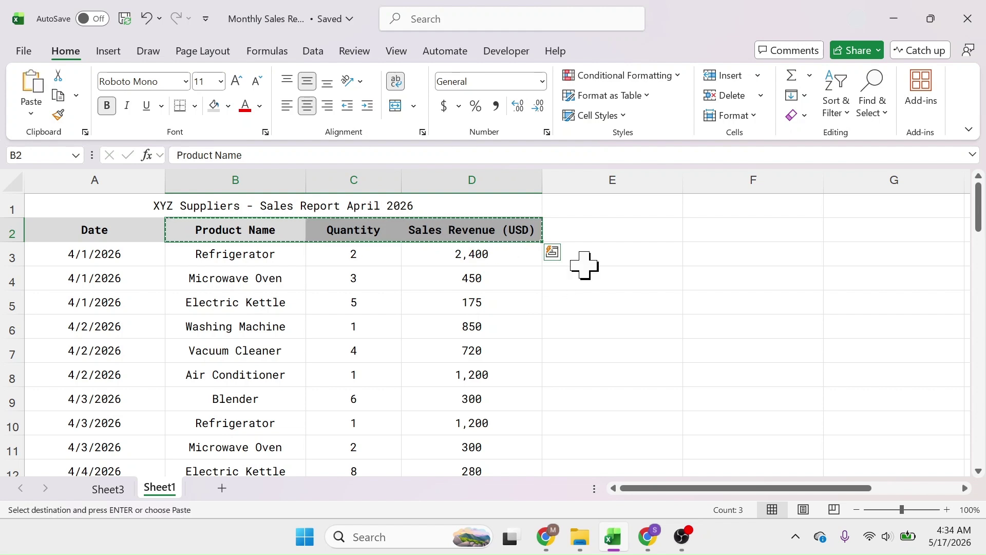
click(729, 228)
key(ctrl+v)
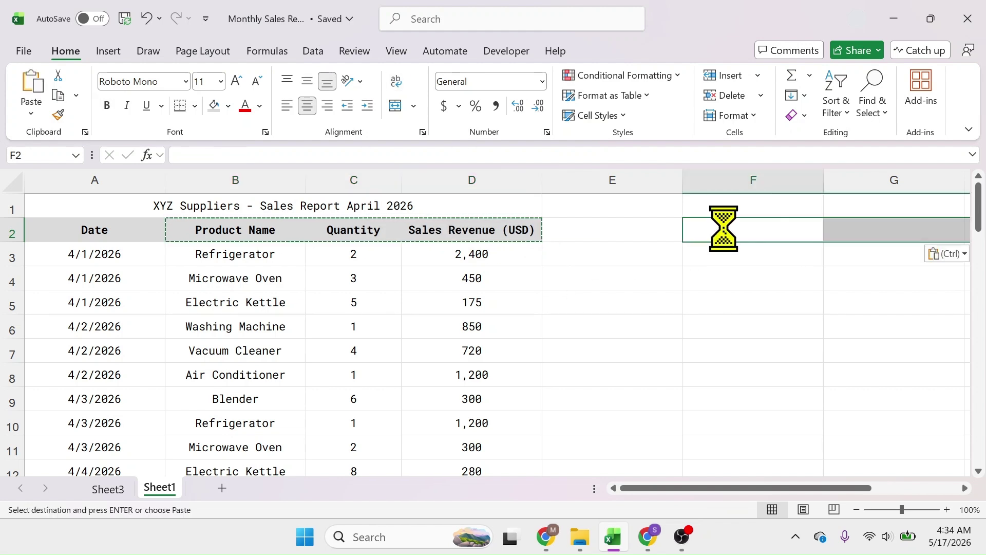
drag(742, 487, 775, 489)
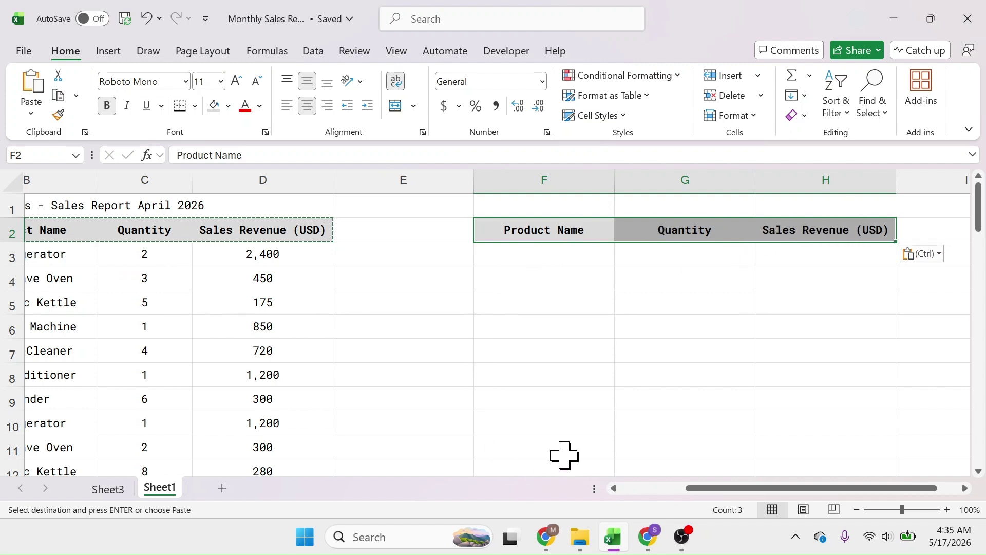
Enter =UNIQUE(B3:B61) in F3 to list each product once under the copied Product Name header.
click(548, 253)
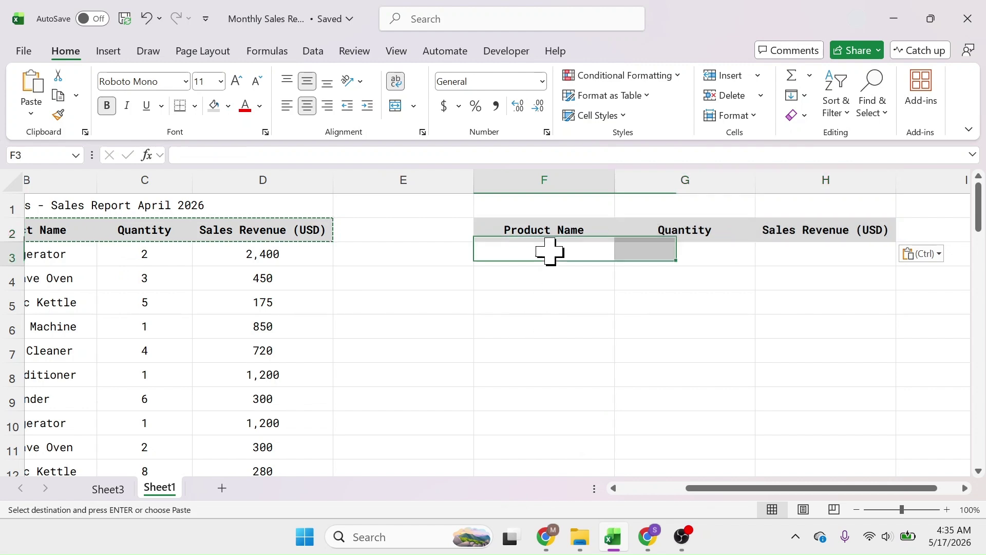
text(=)
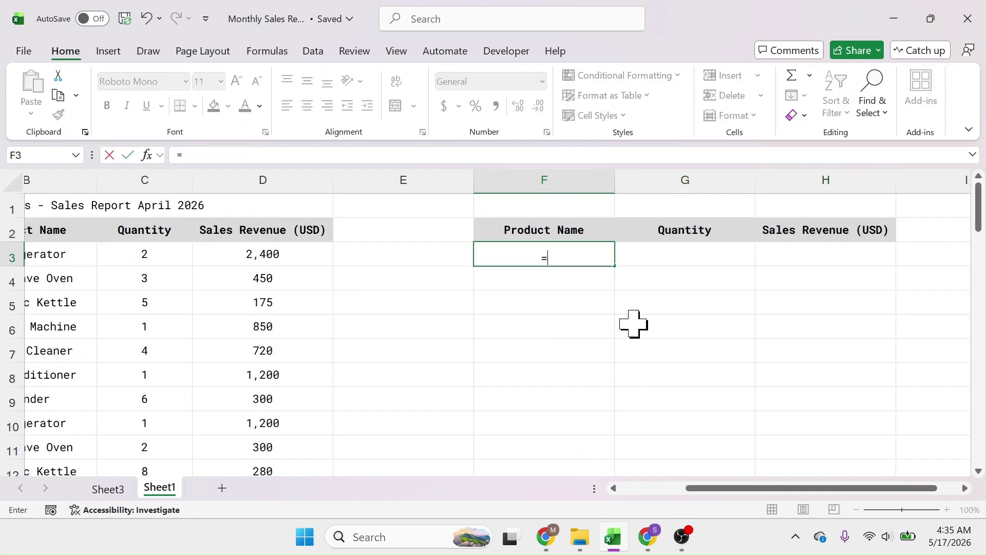
text(UNIQUE)
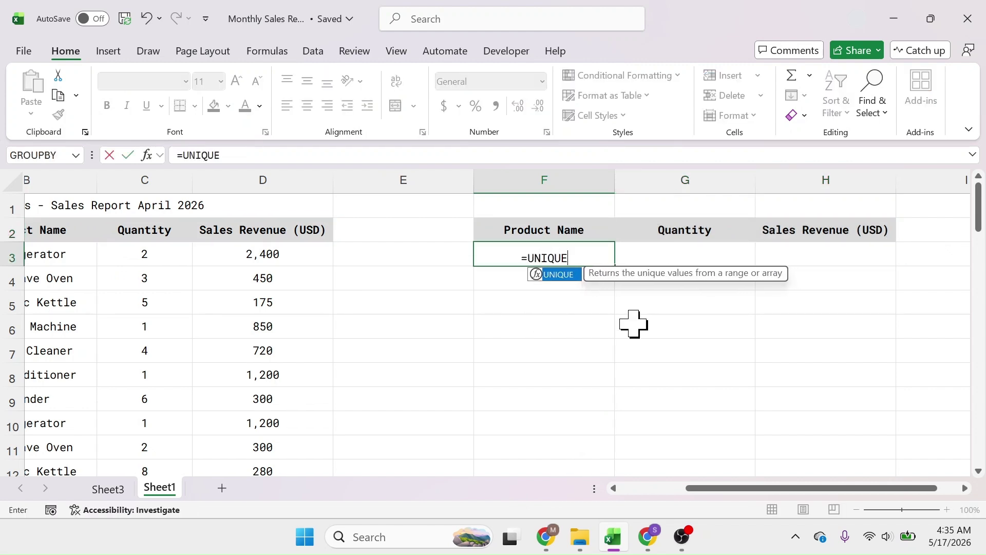
text(()
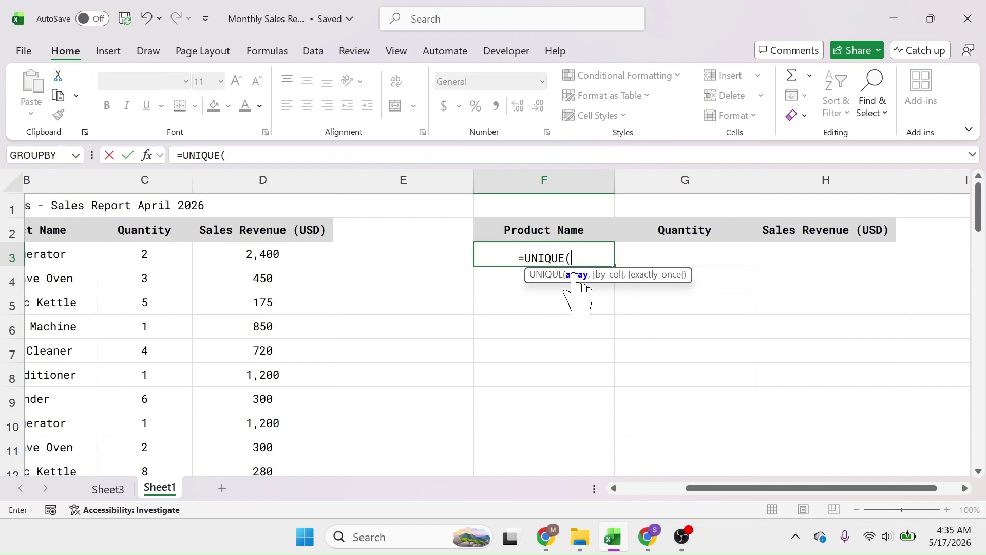
drag(726, 489, 630, 504)
click(264, 258)
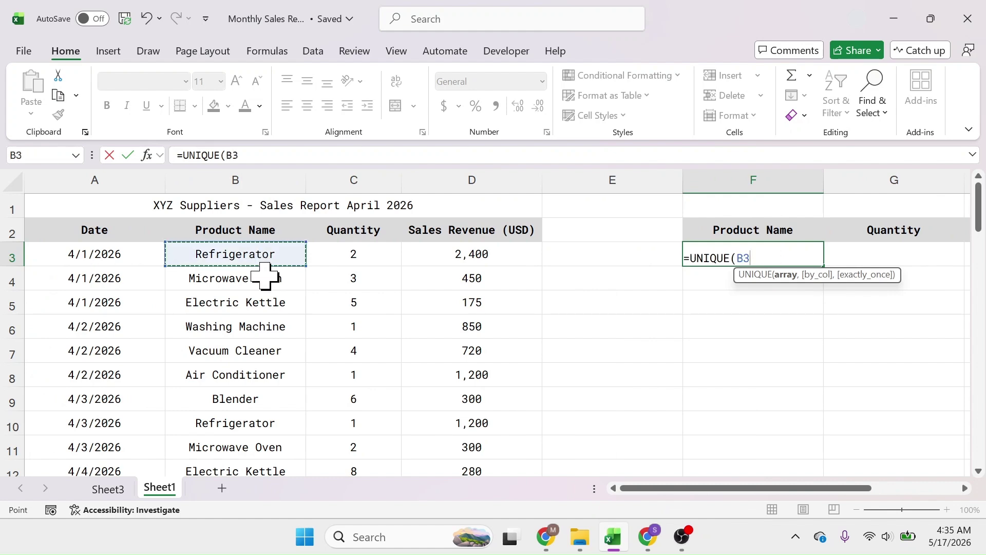
key(shift+Down)
key(shift+Down)
key(ctrl+shift+Down)
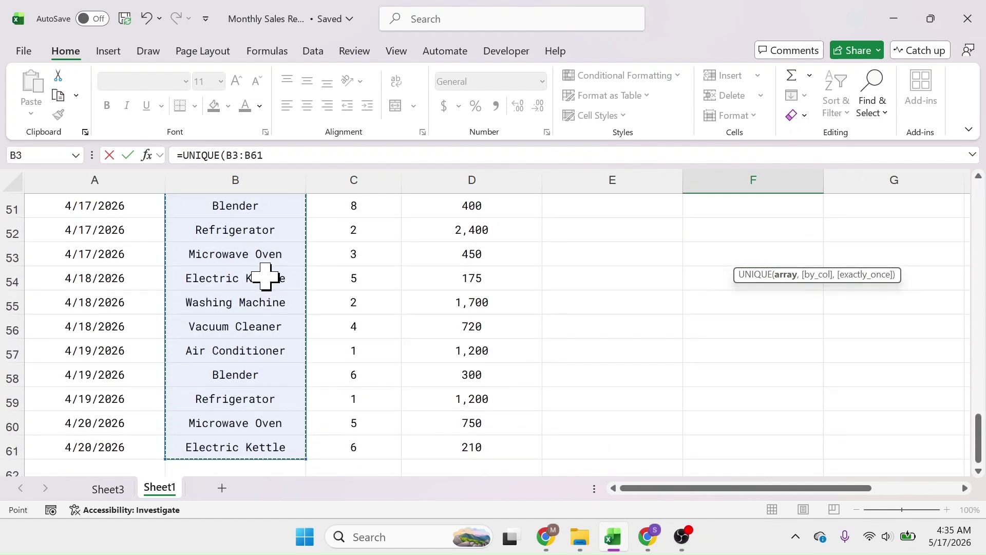
key(ctrl+BackSpace)
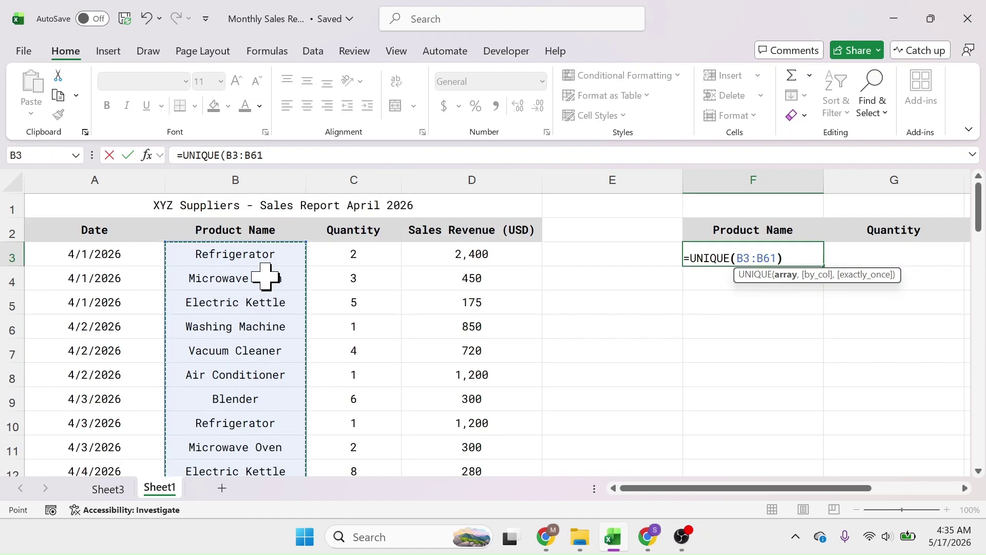
text())
key(Return)
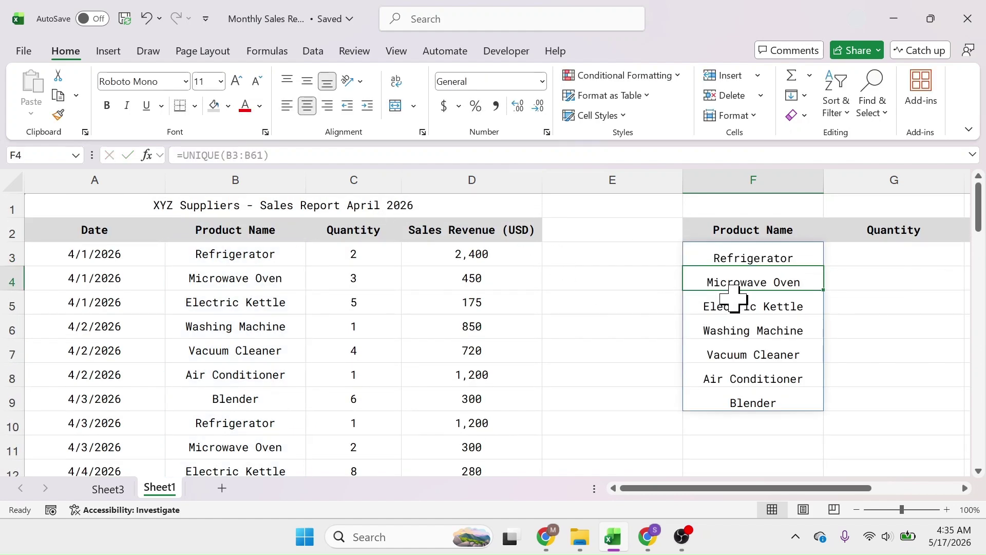
Begin a SUMIF formula in G3 with the product names $B$3:$B$61 as its absolute range argument.
click(854, 256)
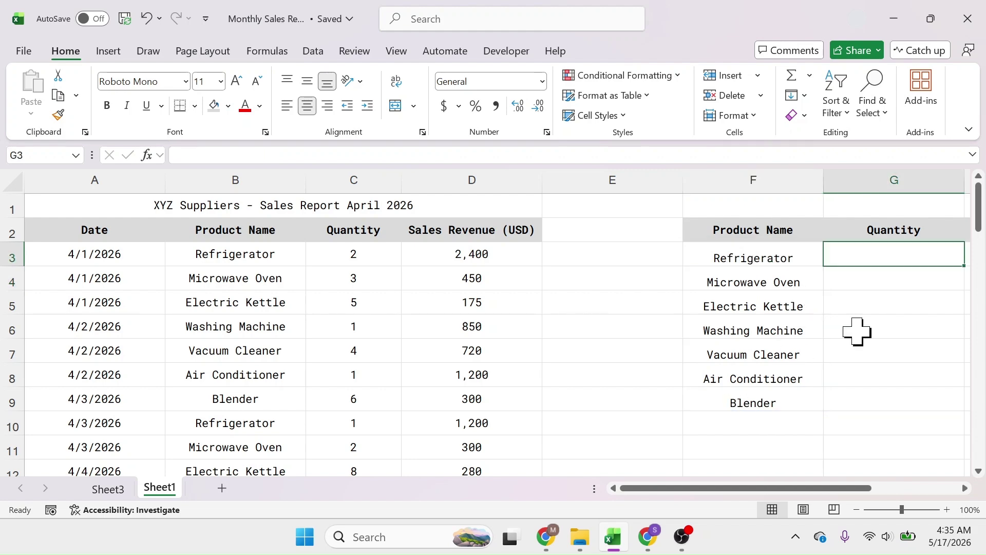
drag(765, 489, 847, 489)
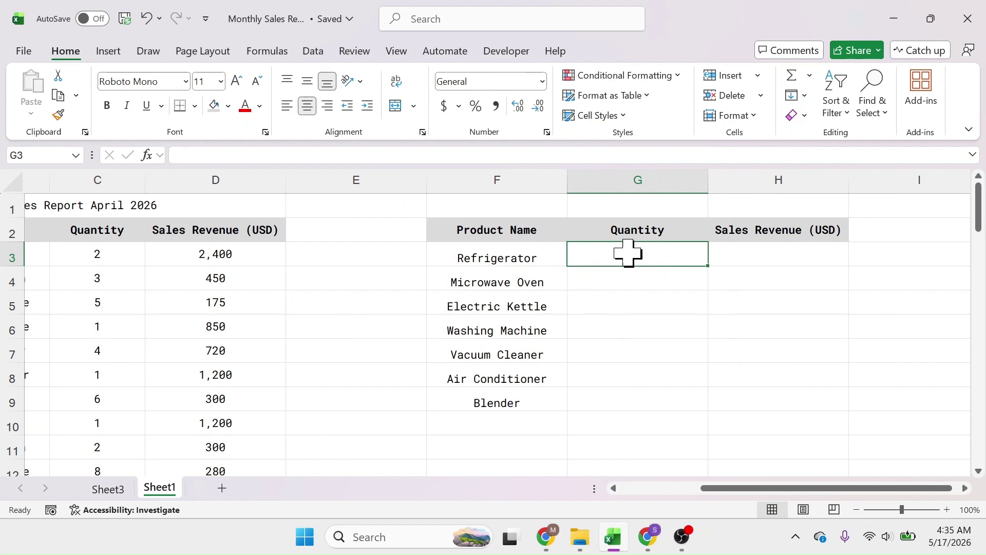
text(=)
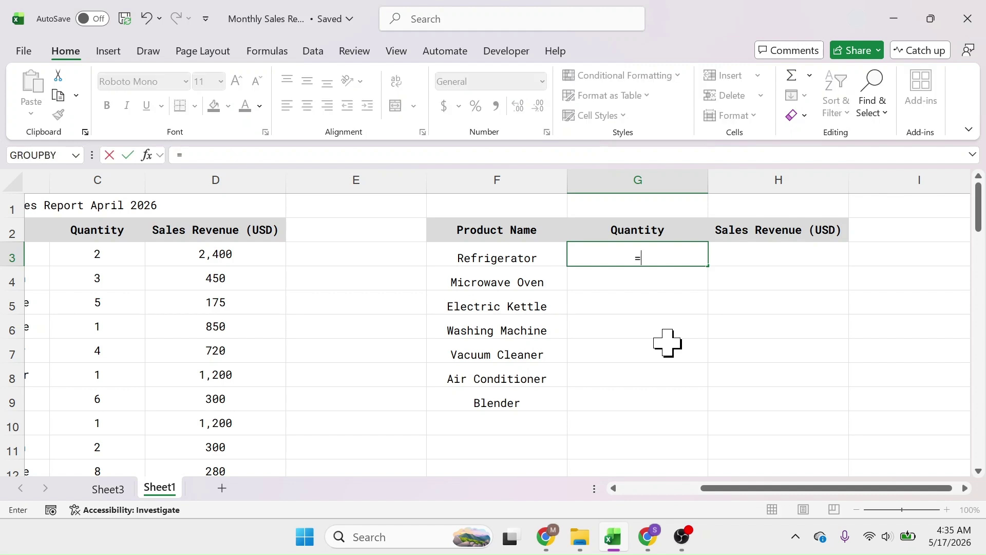
text(SUMI)
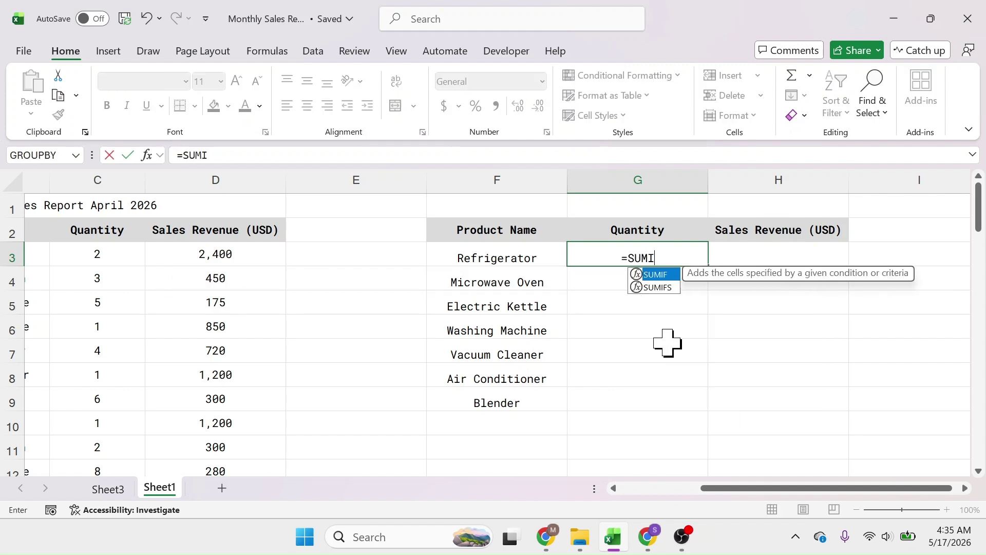
text(F()
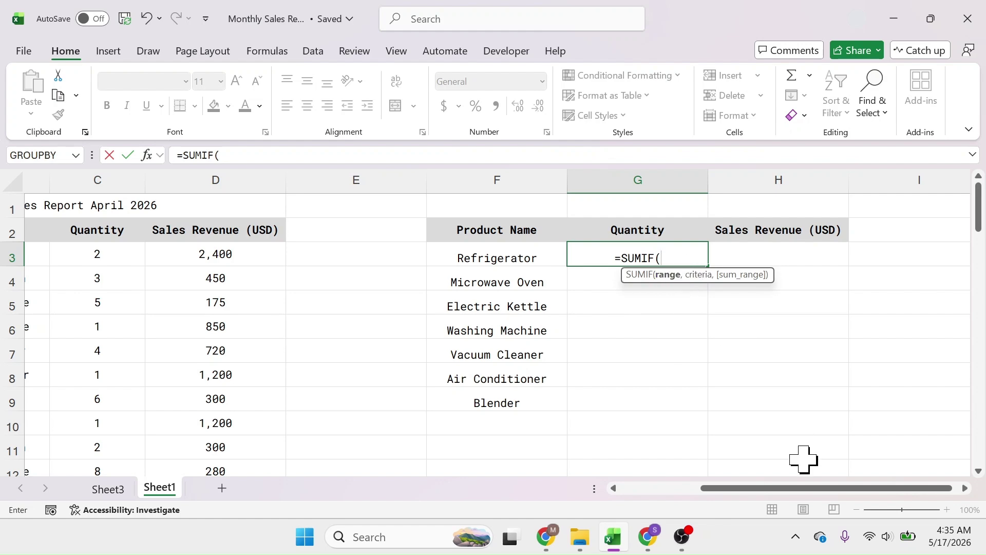
drag(781, 490, 676, 524)
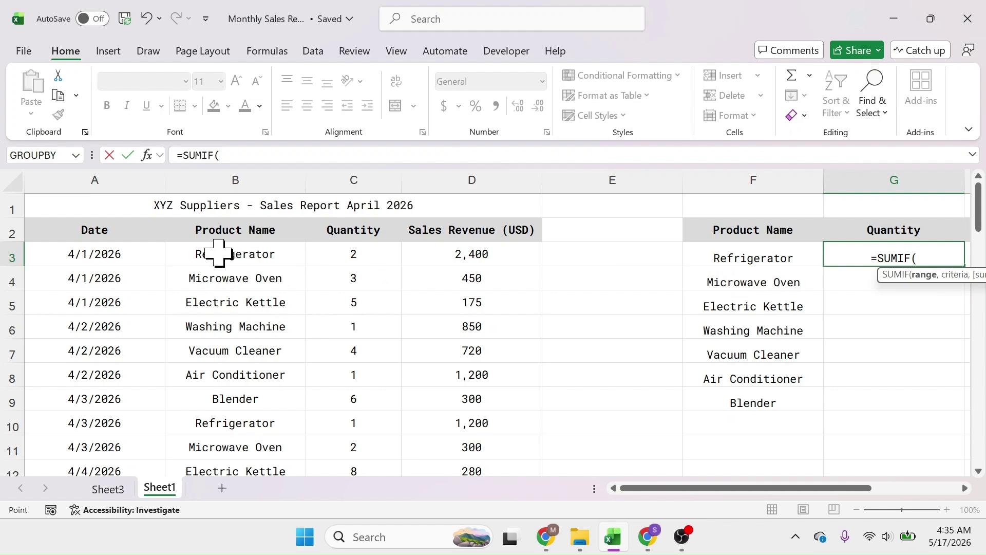
click(236, 254)
key(ctrl+shift+Down)
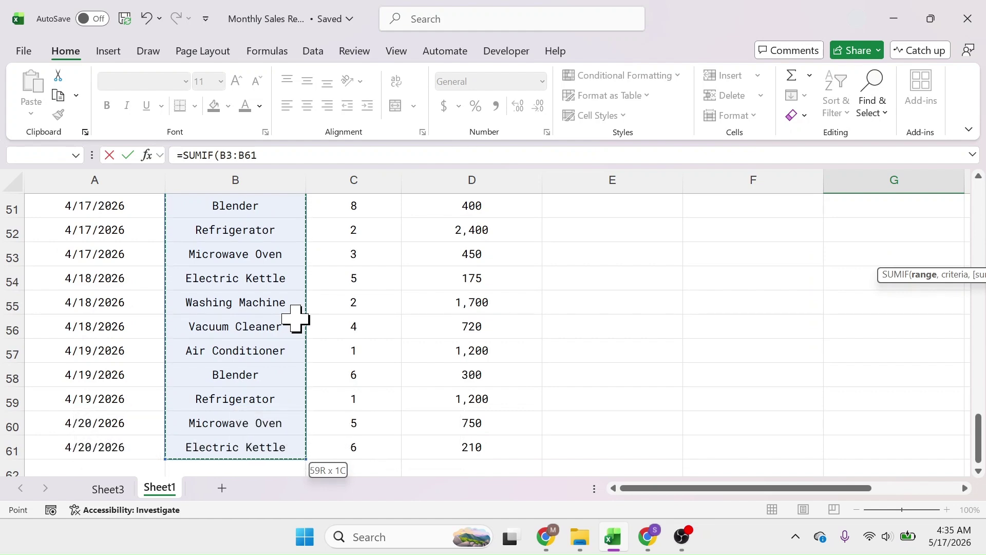
key(ctrl+BackSpace)
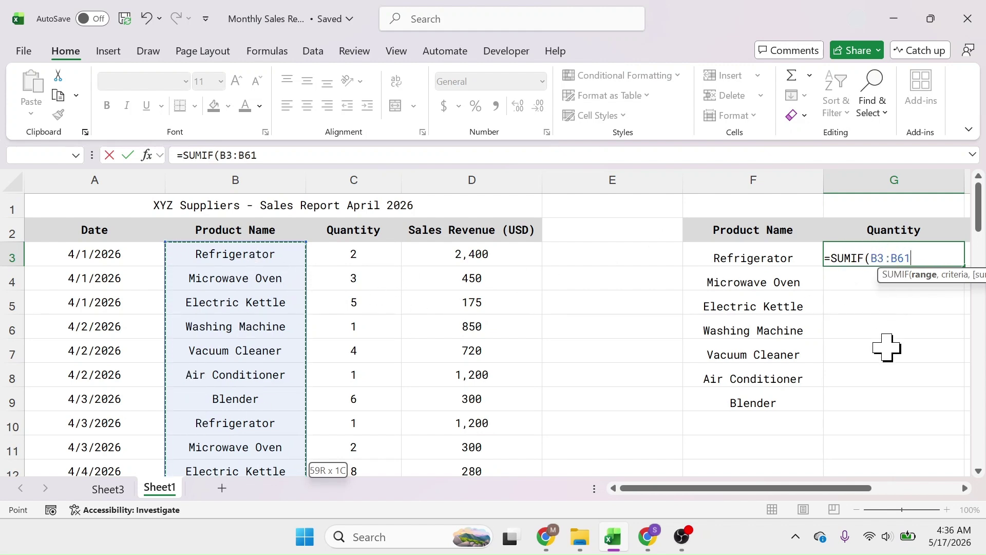
key(F4)
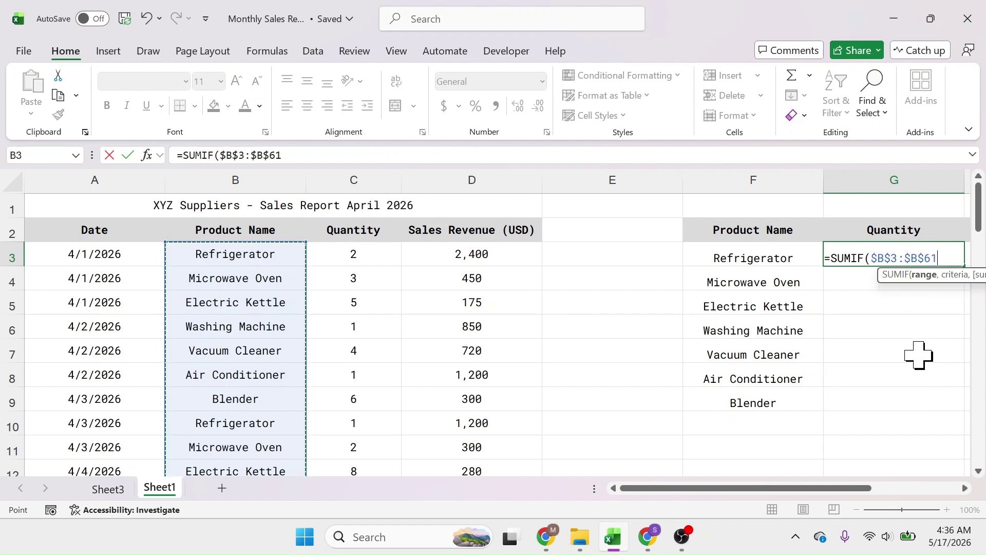
text(,)
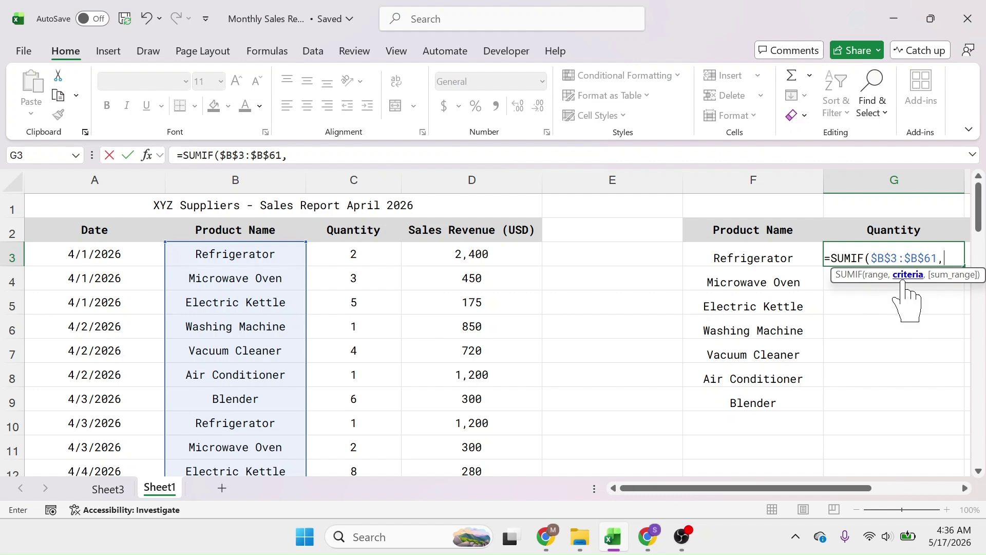
Complete the SUMIF formula in G3 with F3 as the criteria and $C$3:$C$61 as the absolute sum range.
click(758, 260)
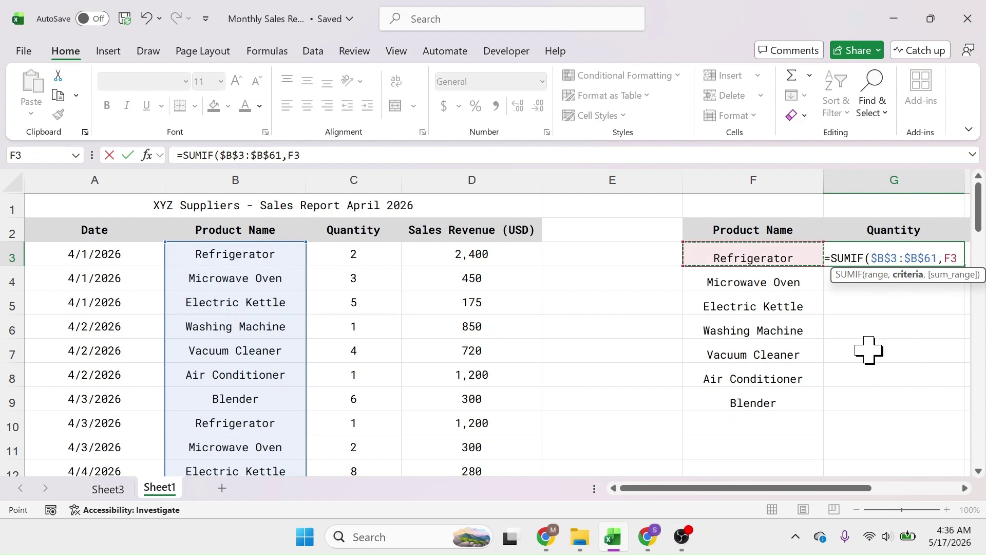
text(,)
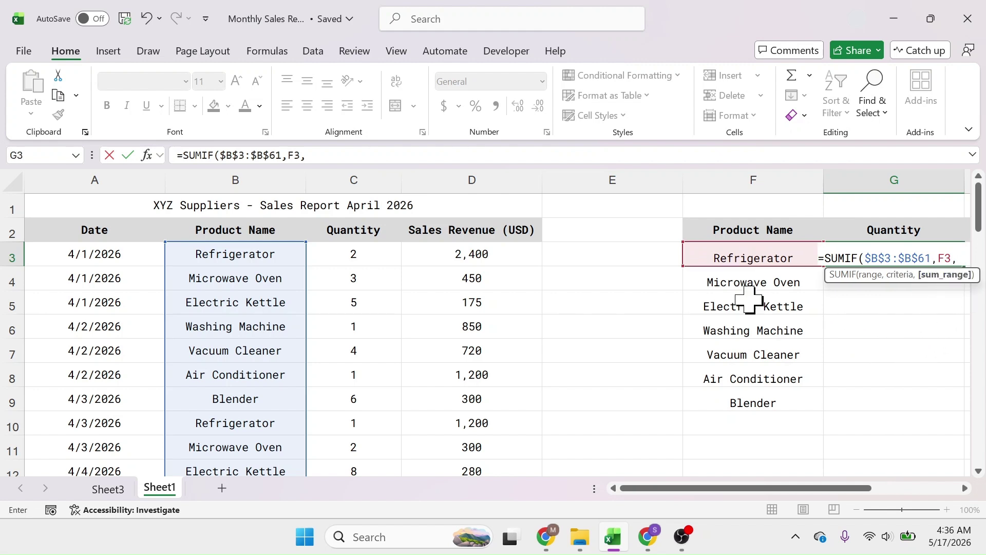
click(369, 257)
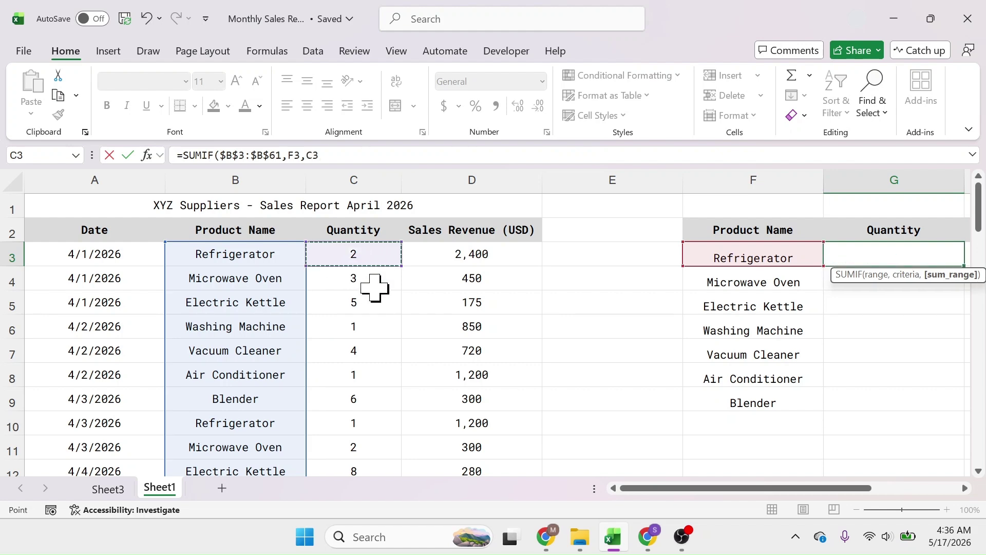
key(ctrl+shift+Down)
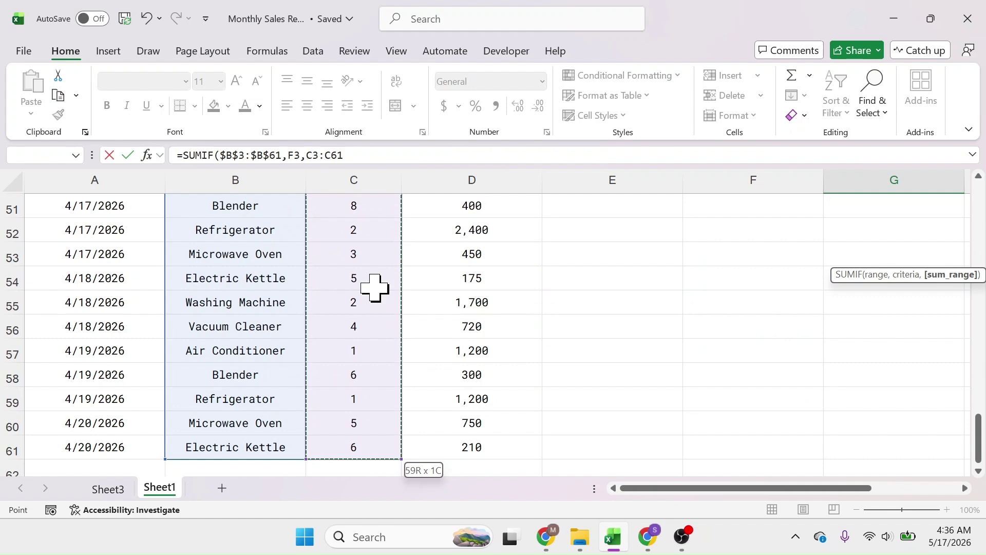
scroll(375, 288, up, 17)
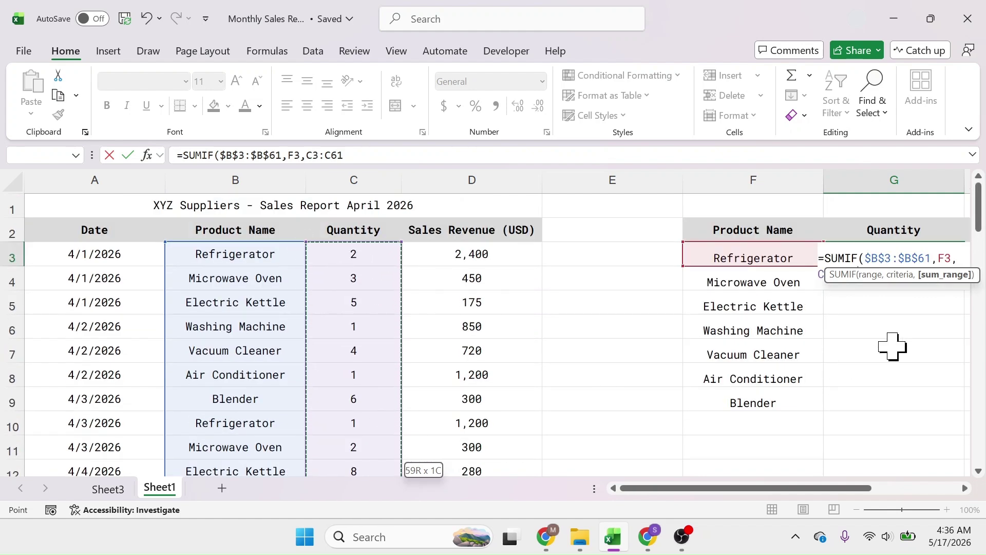
key(F4)
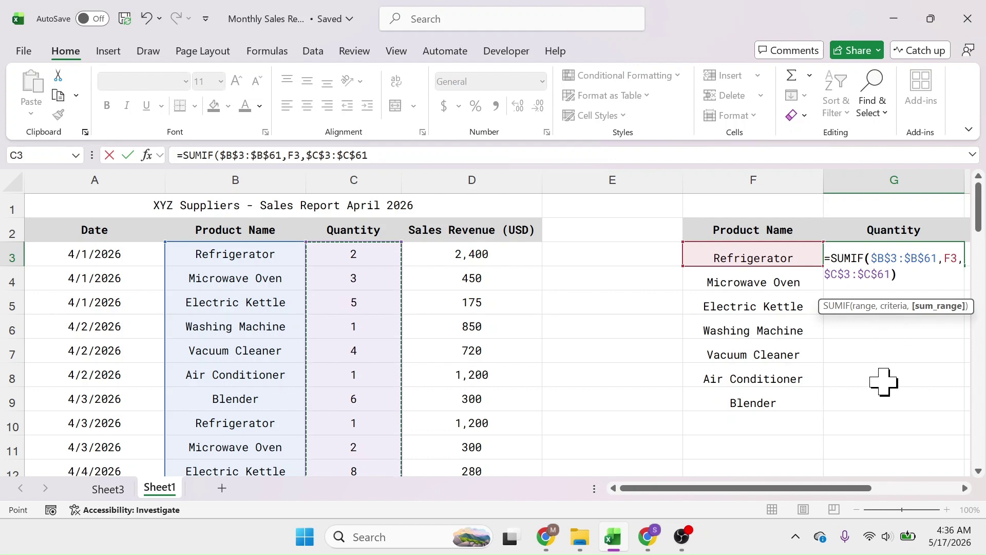
text())
key(Return)
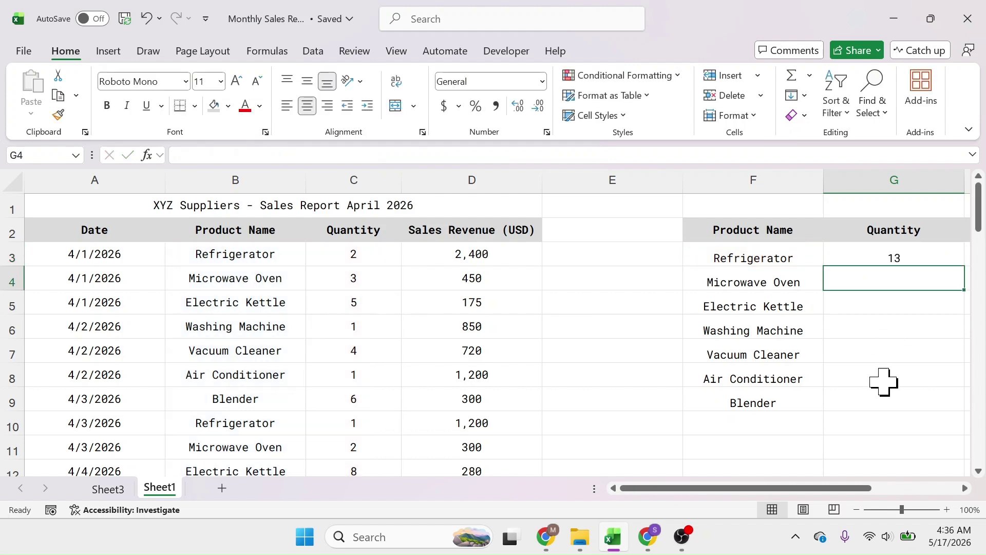
Fill the SUMIF formula from G3 down to G9 and check the copied formulas for the other products.
click(870, 255)
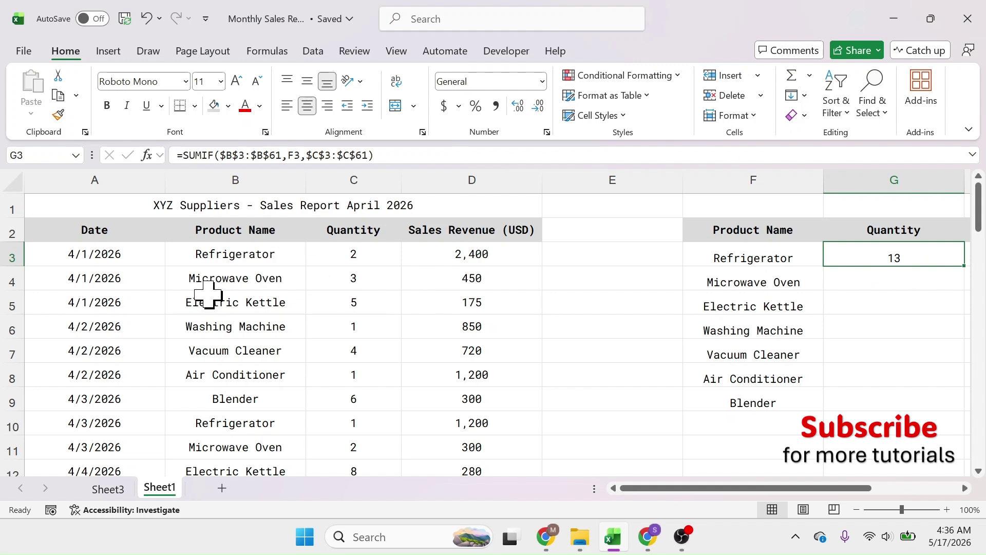
drag(812, 489, 884, 491)
drag(740, 269, 709, 407)
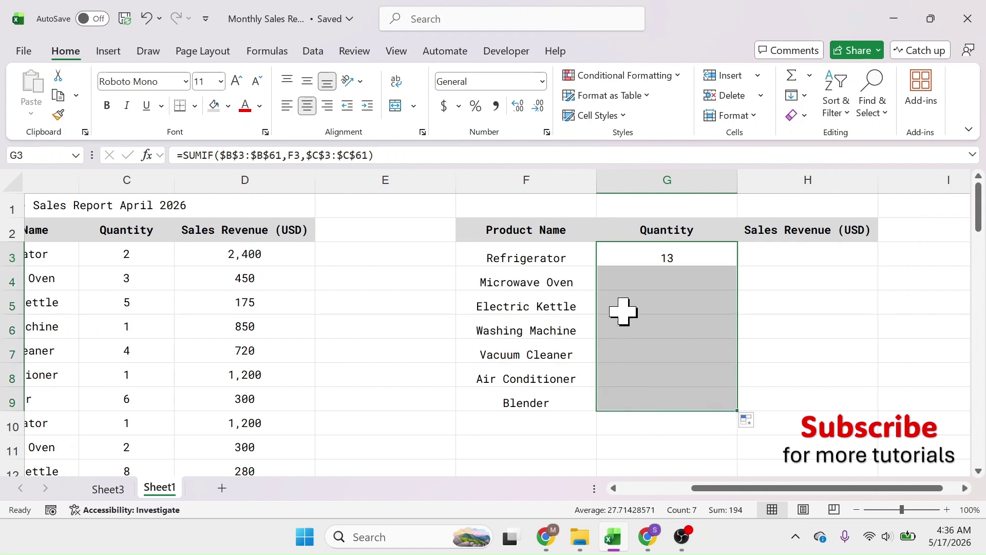
click(619, 327)
click(672, 306)
click(680, 352)
click(661, 379)
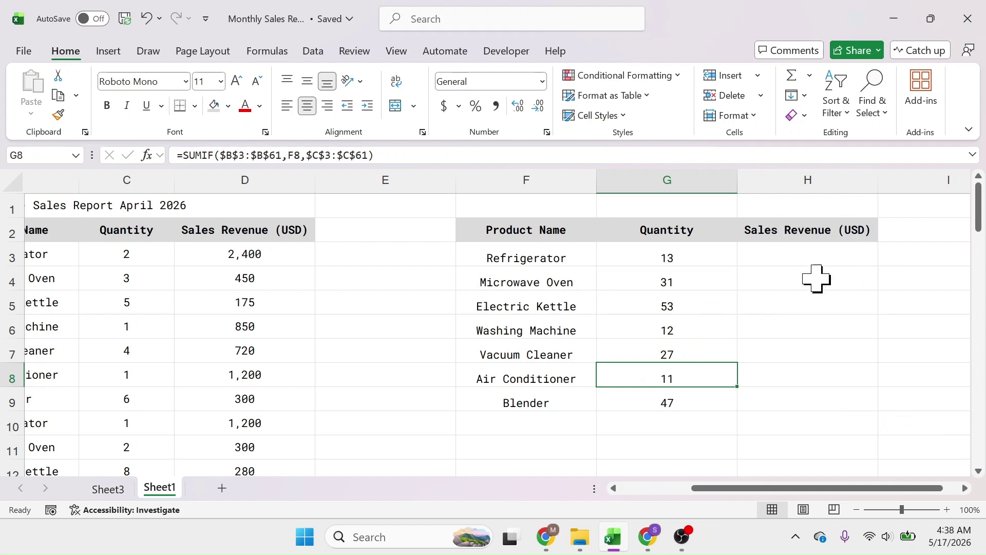
Begin a SUMIF formula in H3 under Sales Revenue (USD) with $B$3:$B$61 as its absolute range argument.
click(802, 259)
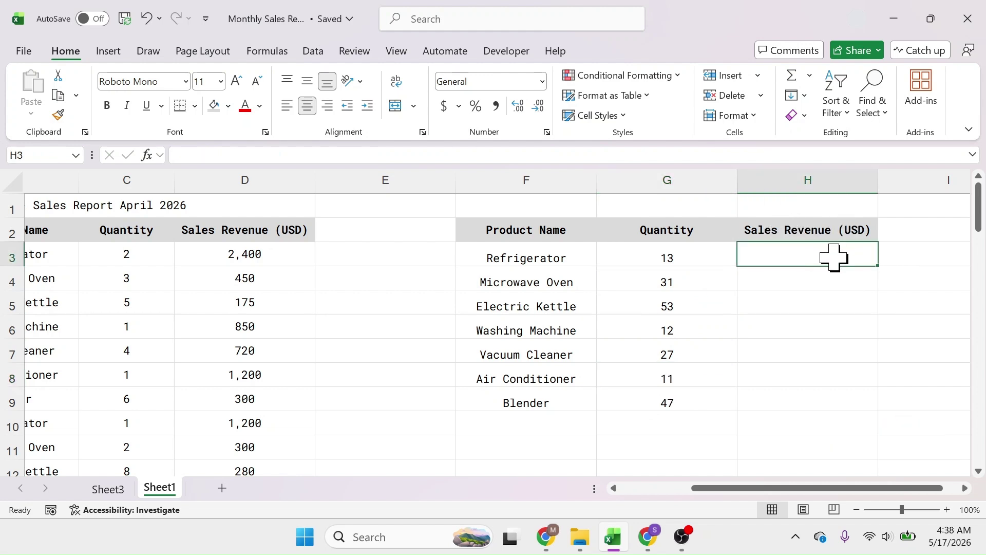
text(=SU)
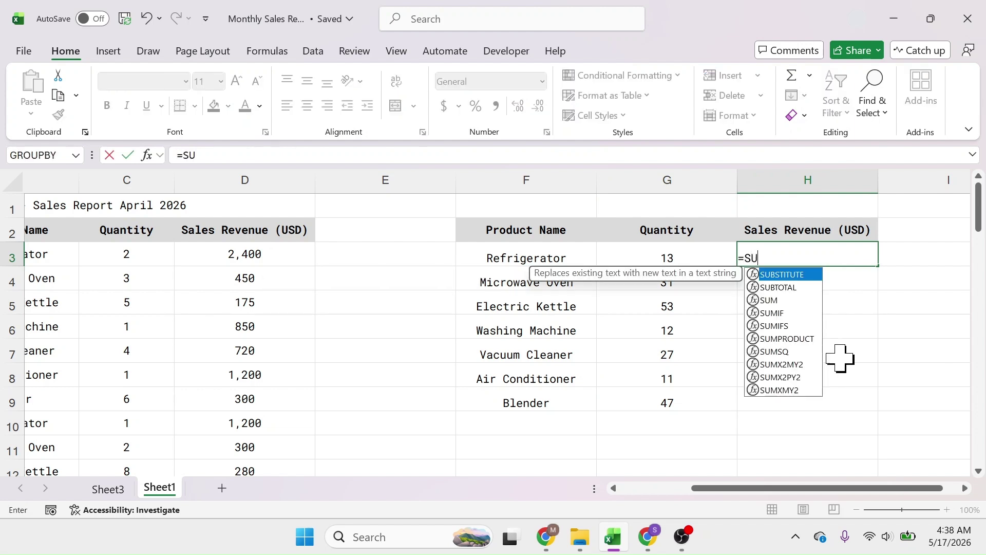
text(MIF()
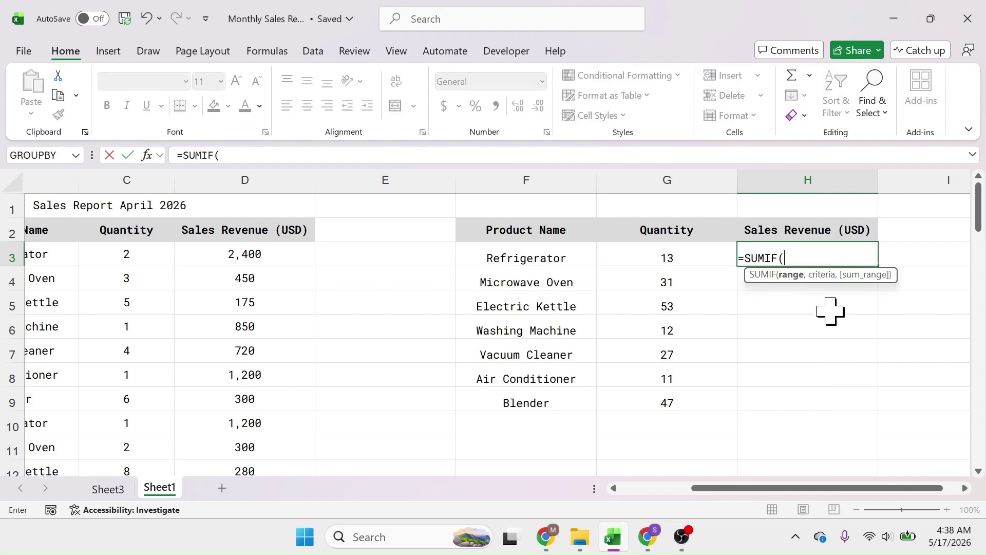
drag(769, 492, 661, 495)
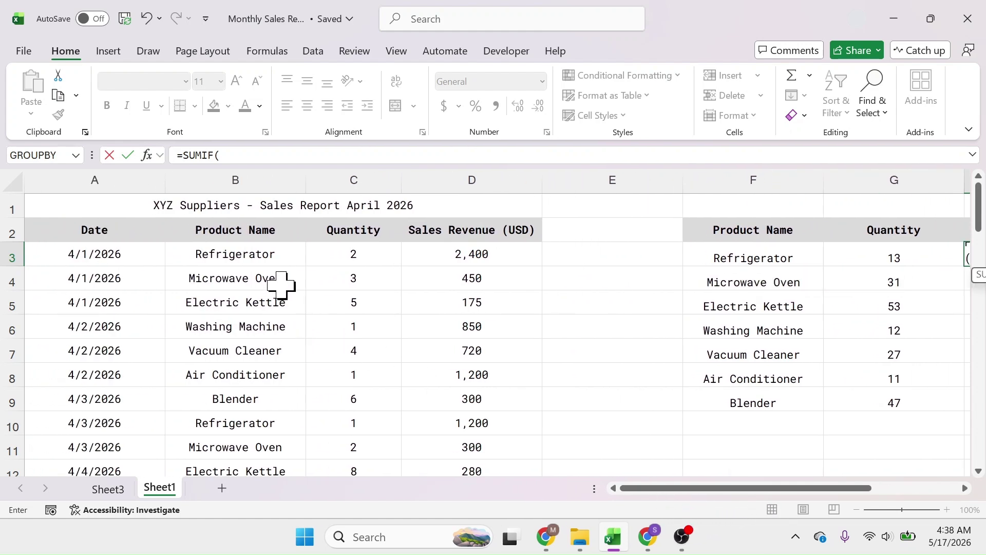
click(275, 257)
key(shift+Down)
key(ctrl+shift+Down)
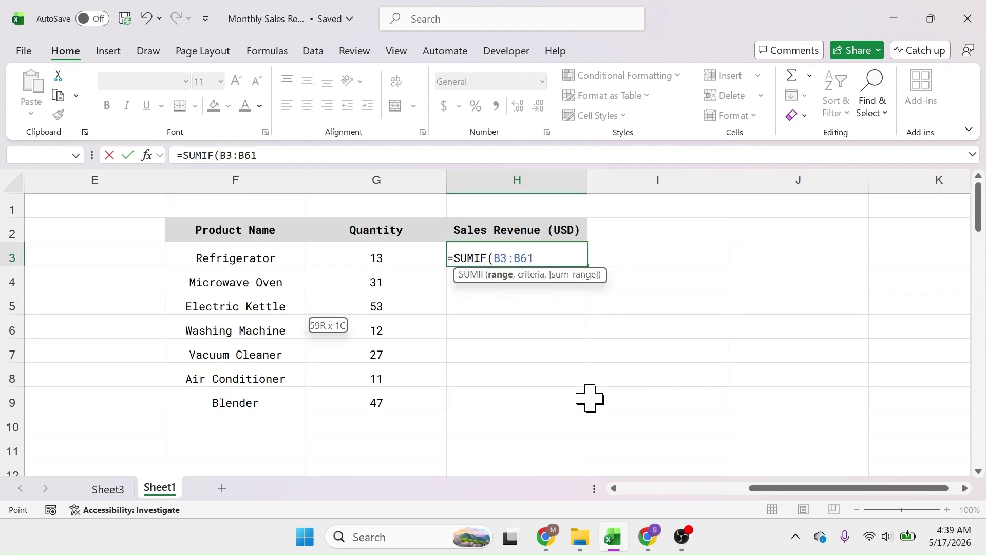
key(F4)
text(,)
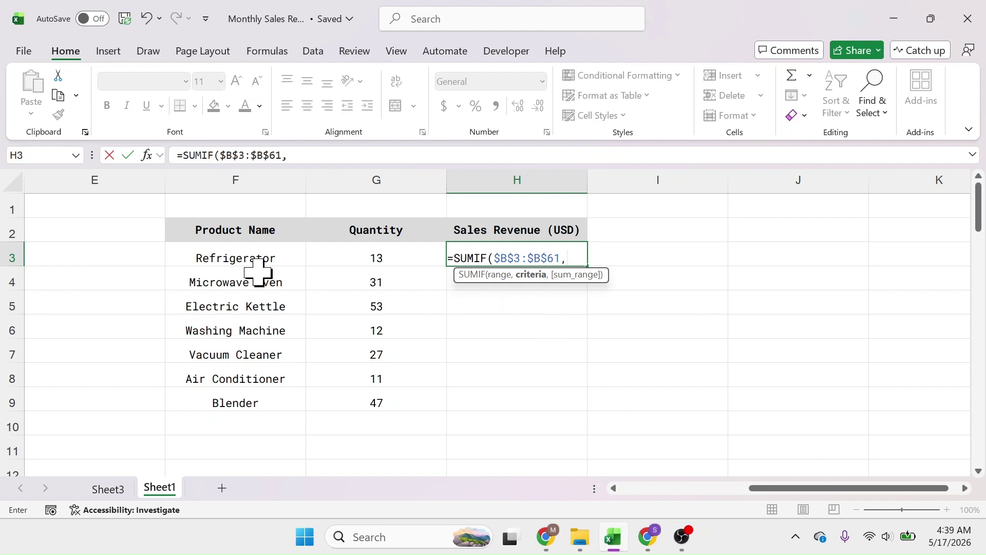
Complete the SUMIF formula in H3 with F3 as the criteria and $D$3:$D$61 as the absolute sum range.
click(225, 261)
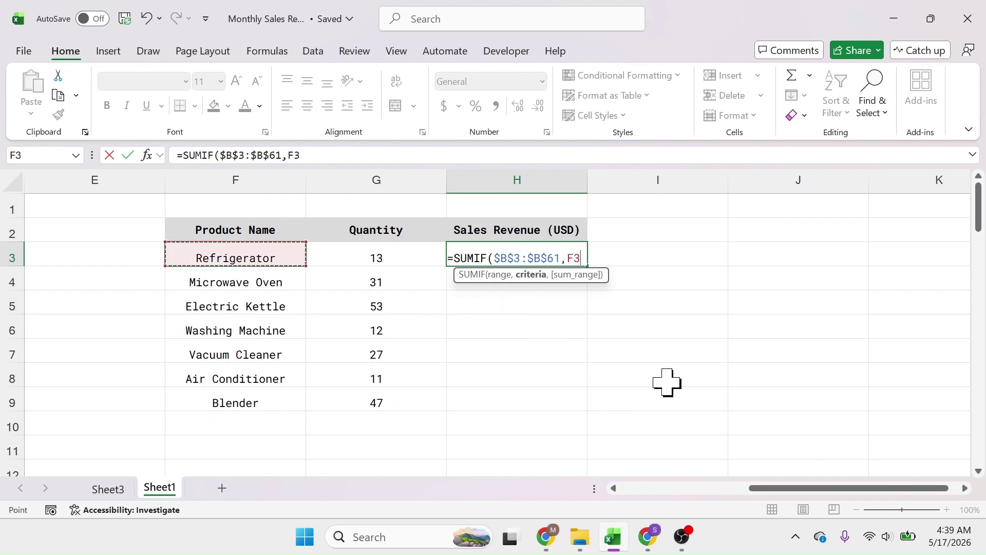
text(,)
drag(825, 491, 668, 514)
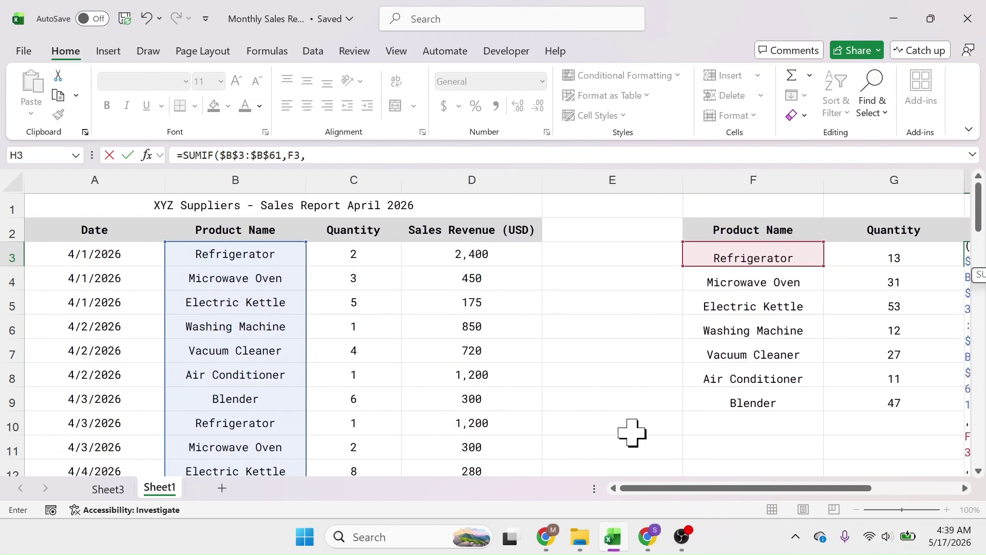
click(470, 255)
key(shift+Down)
key(shift+Down)
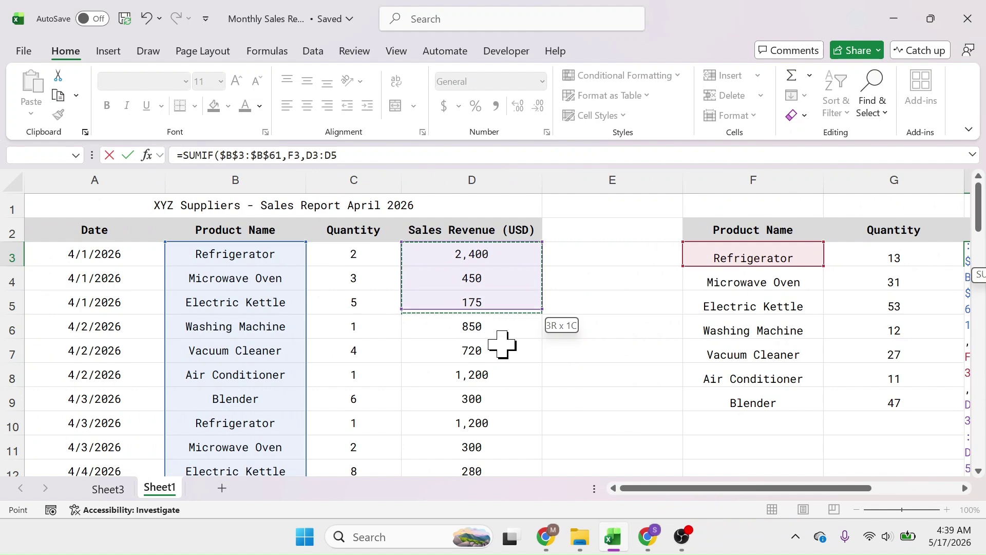
key(ctrl+shift+Down)
key(F4)
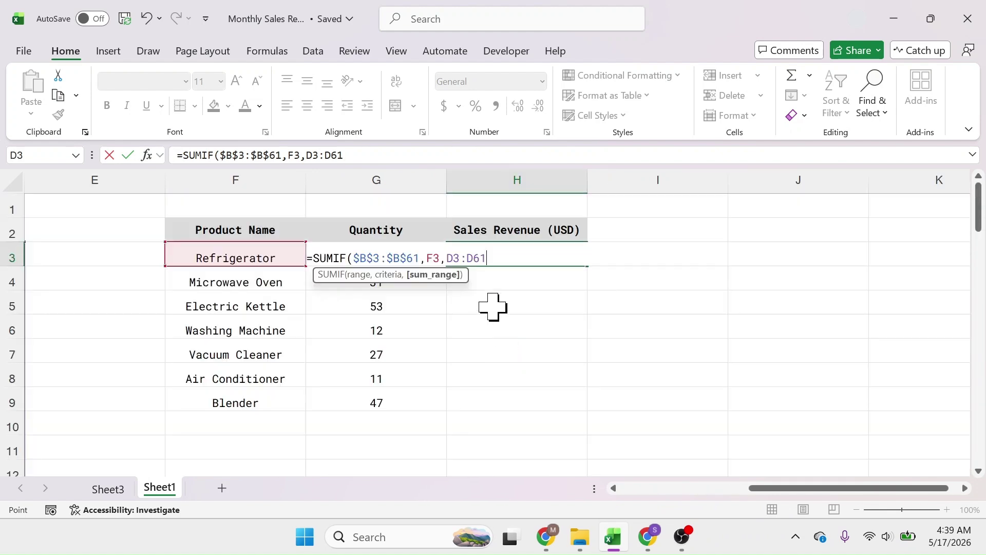
key(F4)
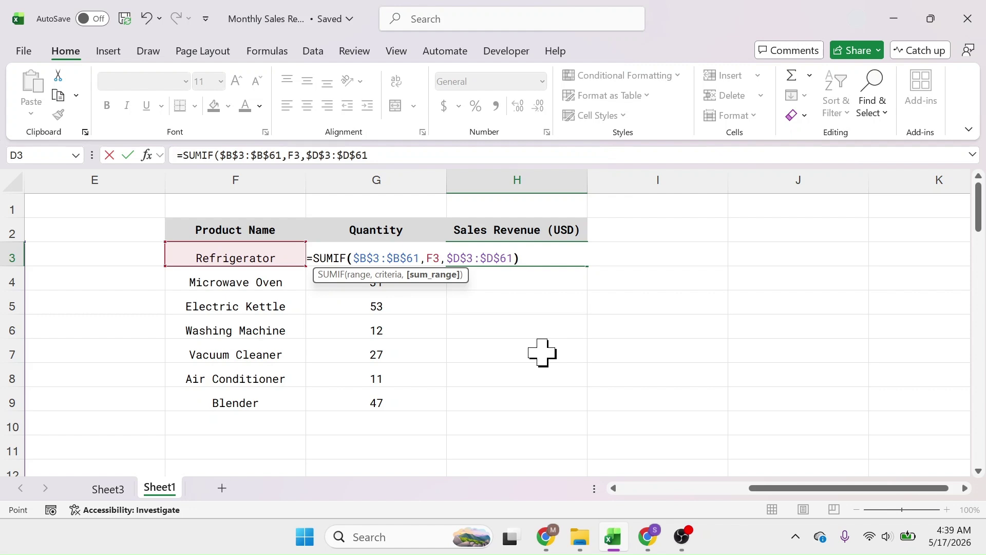
key(Return)
Fill the revenue SUMIF formula from H3 down to H9 for the remaining products.
click(541, 261)
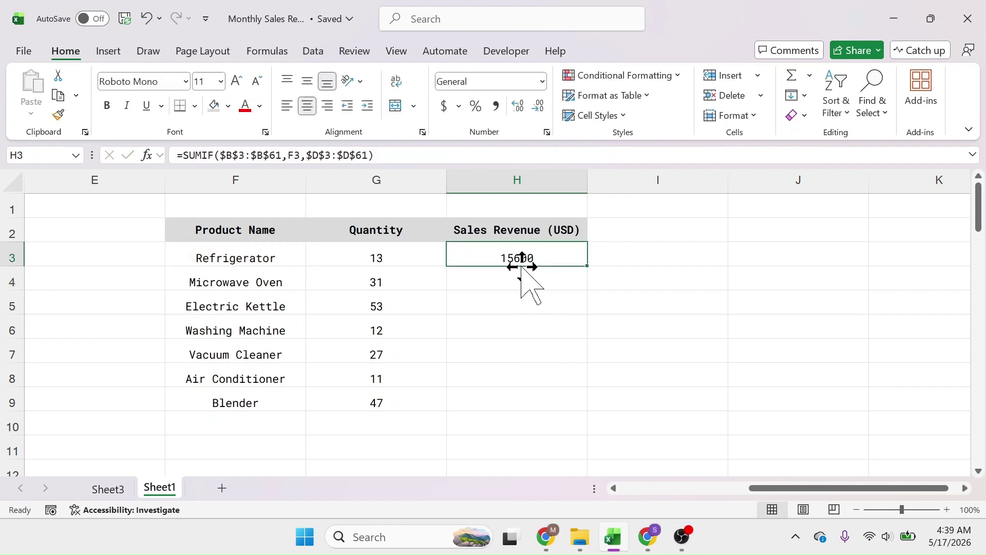
drag(590, 272, 568, 402)
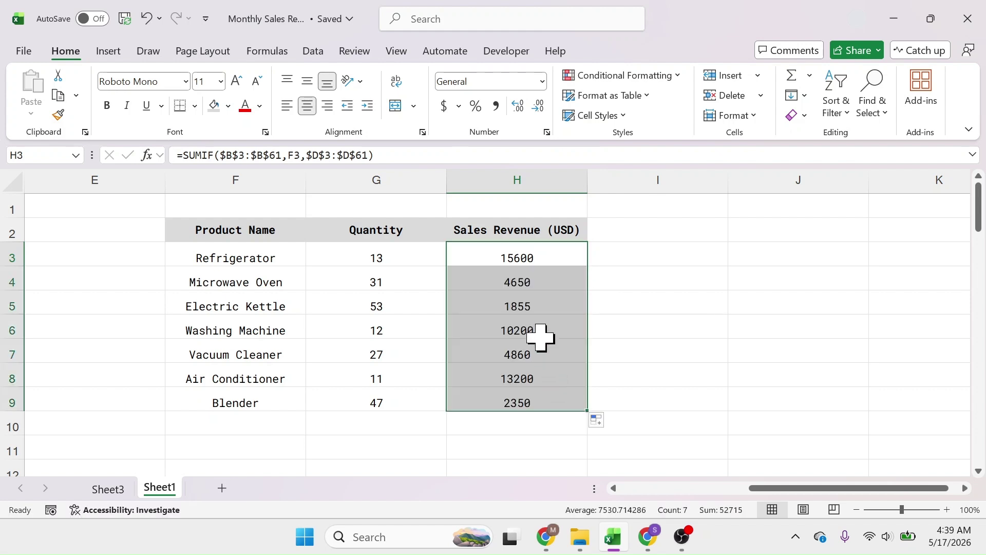
click(506, 354)
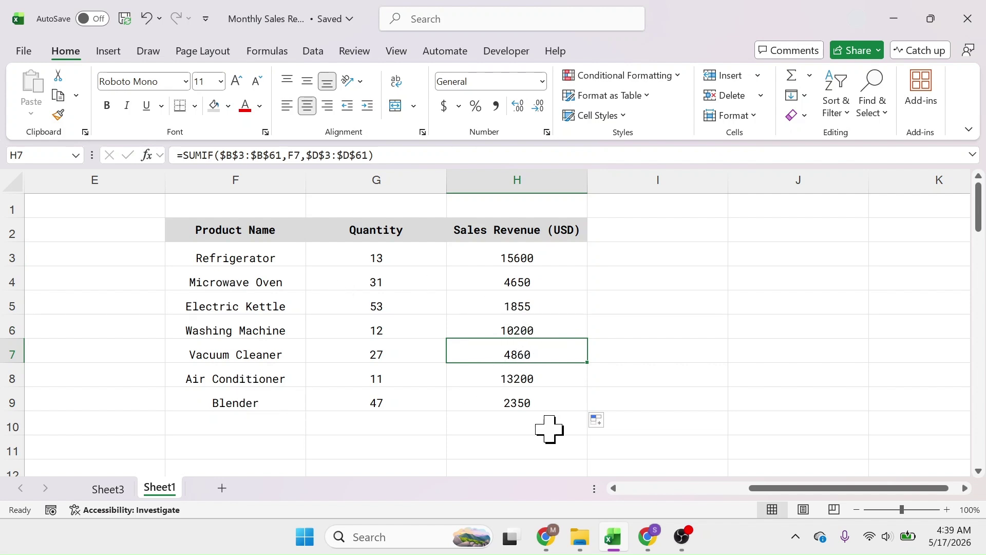
Rename the summary headers in H2 and G2 to Total Sales Revenue (USD) and Total Quantity.
click(456, 229)
key(F2)
key(Home)
text(Total)
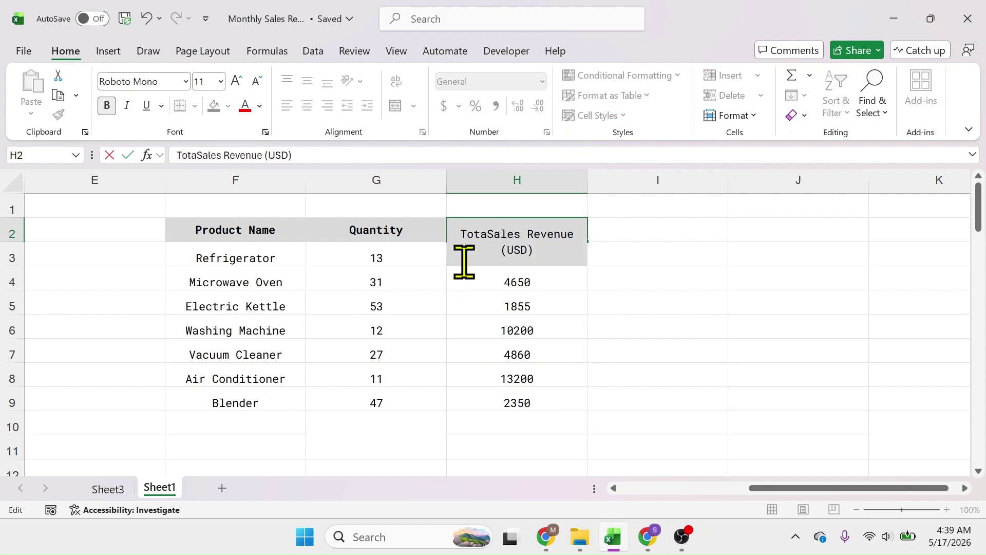
double_click(358, 230)
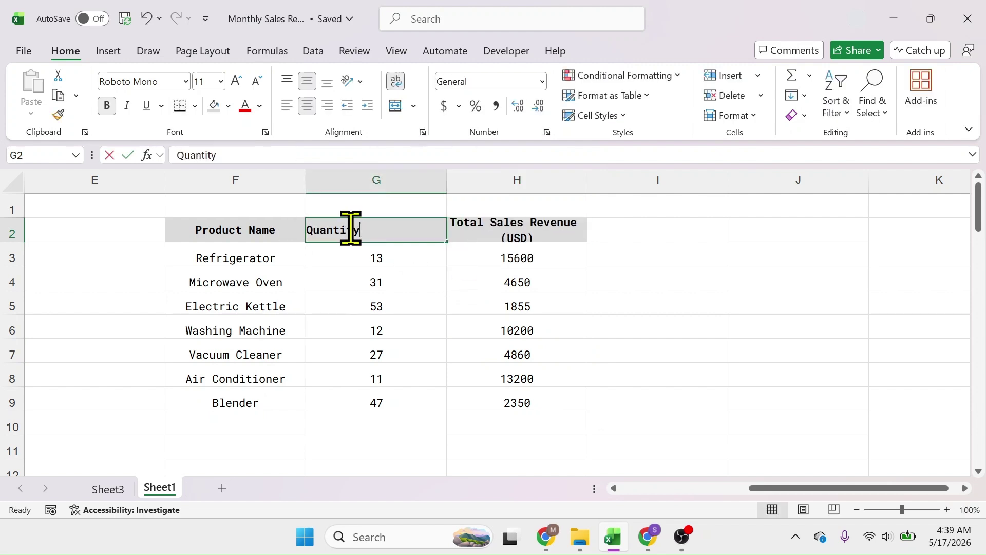
key(Home)
text(Total)
click(346, 317)
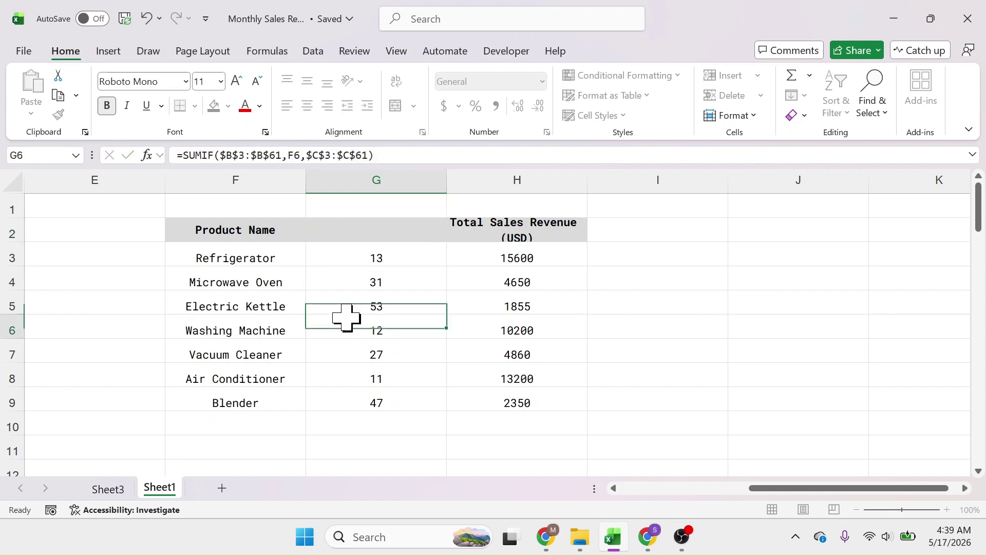
Enter the title Monthly Productwise Sales Report in F1 above the summary table.
click(238, 207)
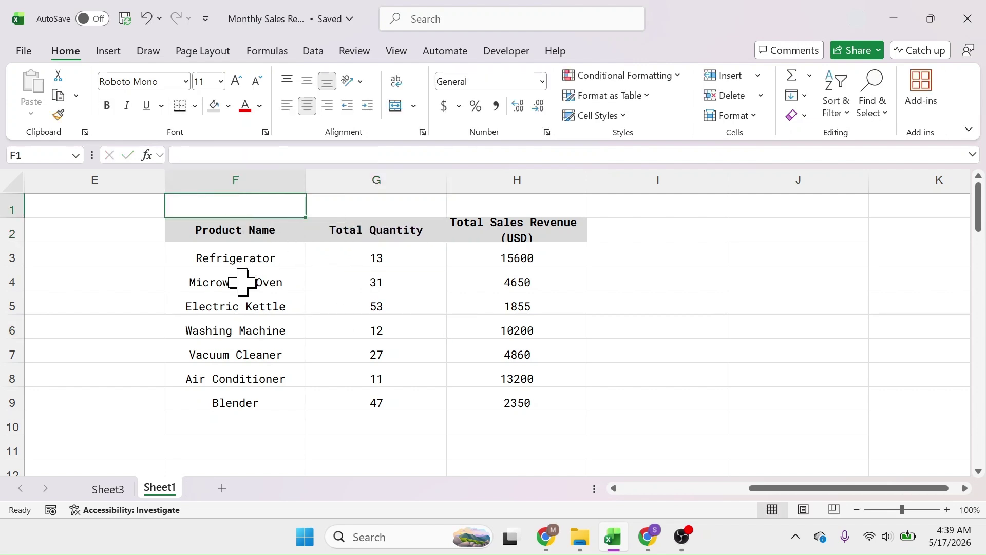
text(Monthly Product)
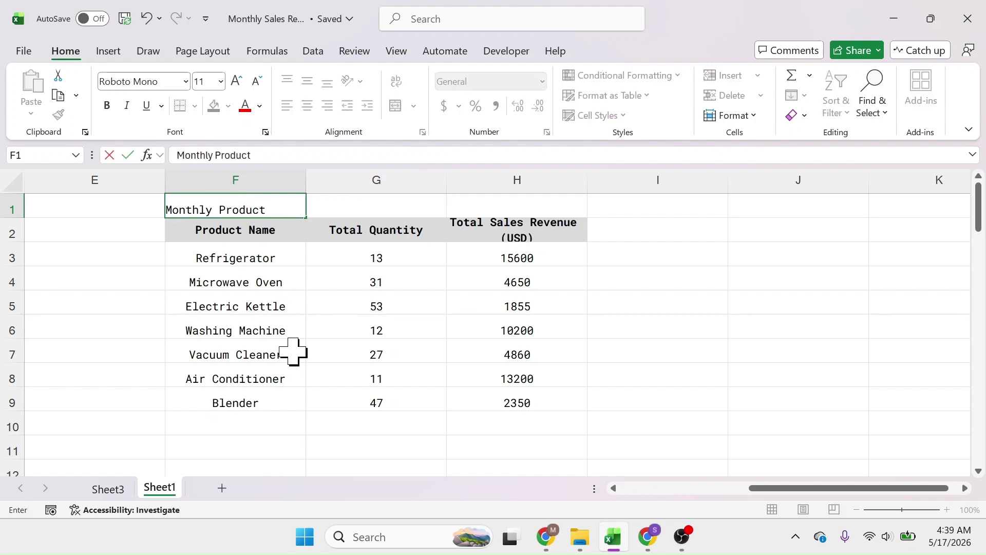
text(wise Sa)
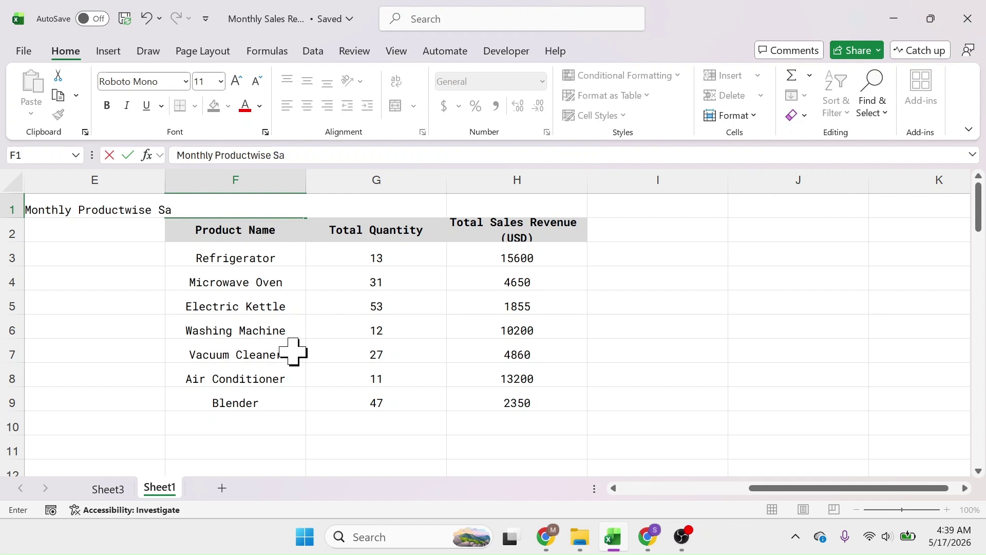
text(les Report)
key(Return)
Merge and center the summary title across F1:H1, and increase the height of row 2 to fit its wrapped header.
click(295, 207)
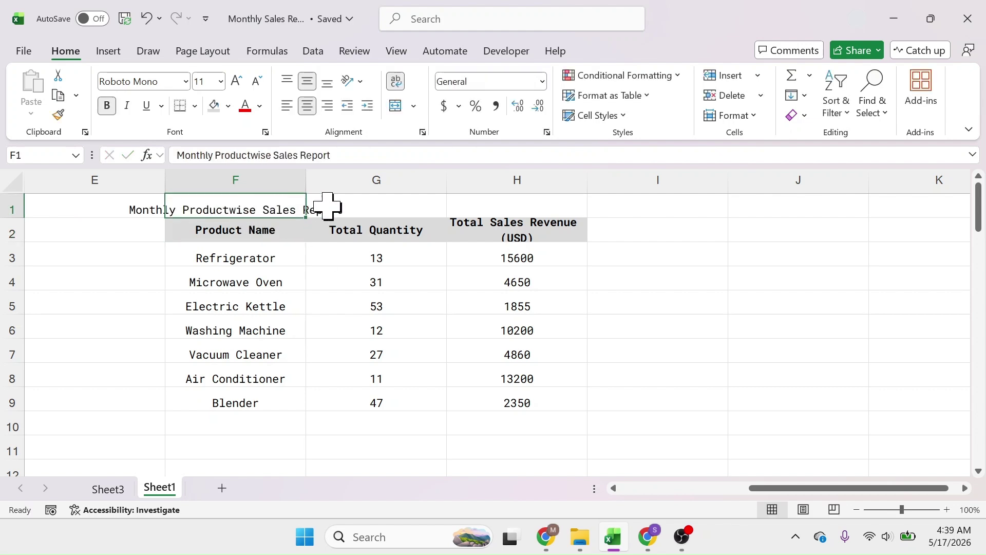
drag(315, 206, 502, 205)
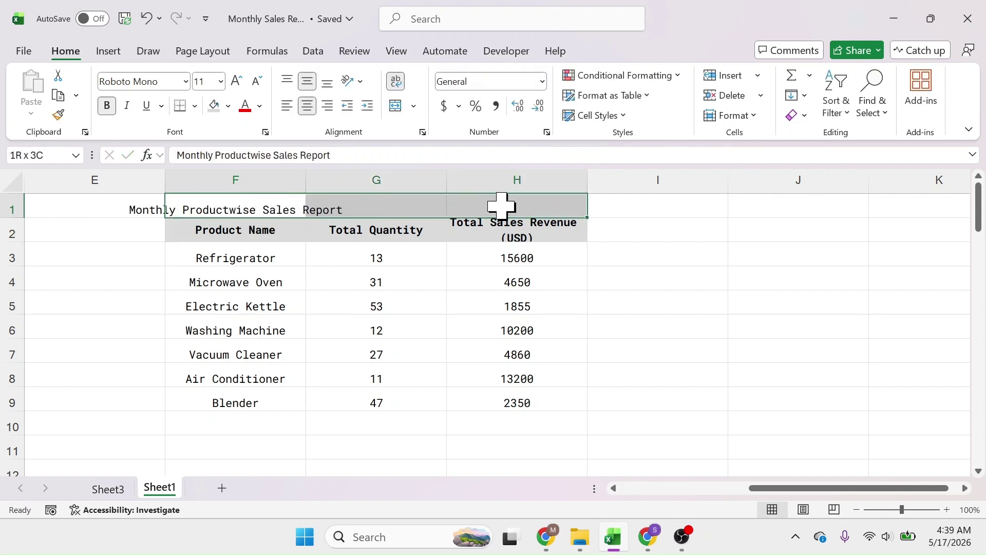
click(395, 106)
click(638, 362)
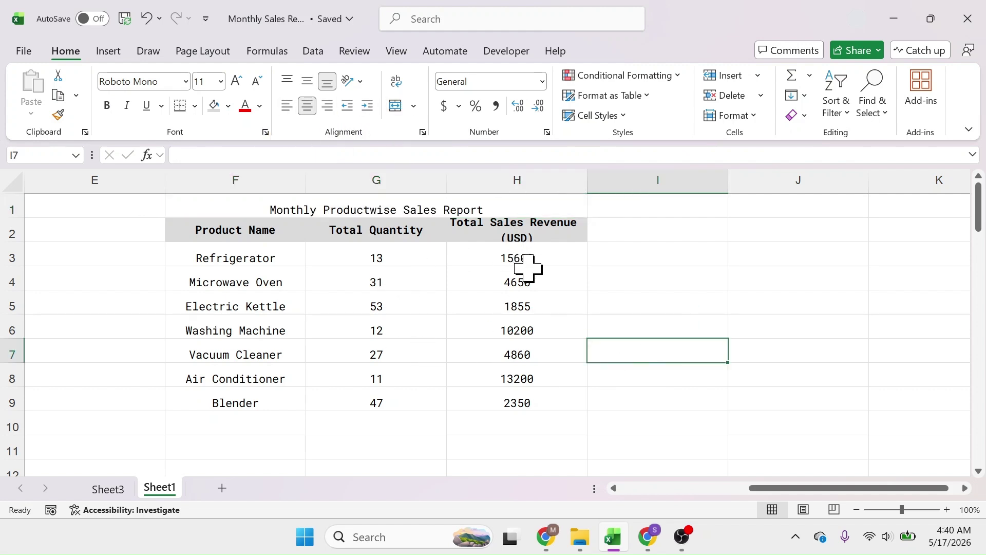
drag(18, 243, 20, 251)
drag(780, 489, 623, 504)
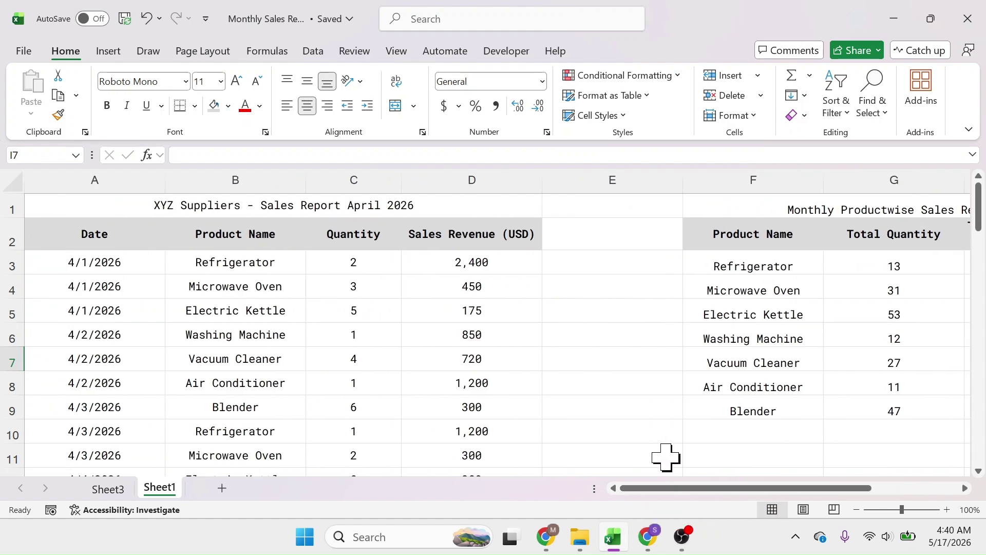